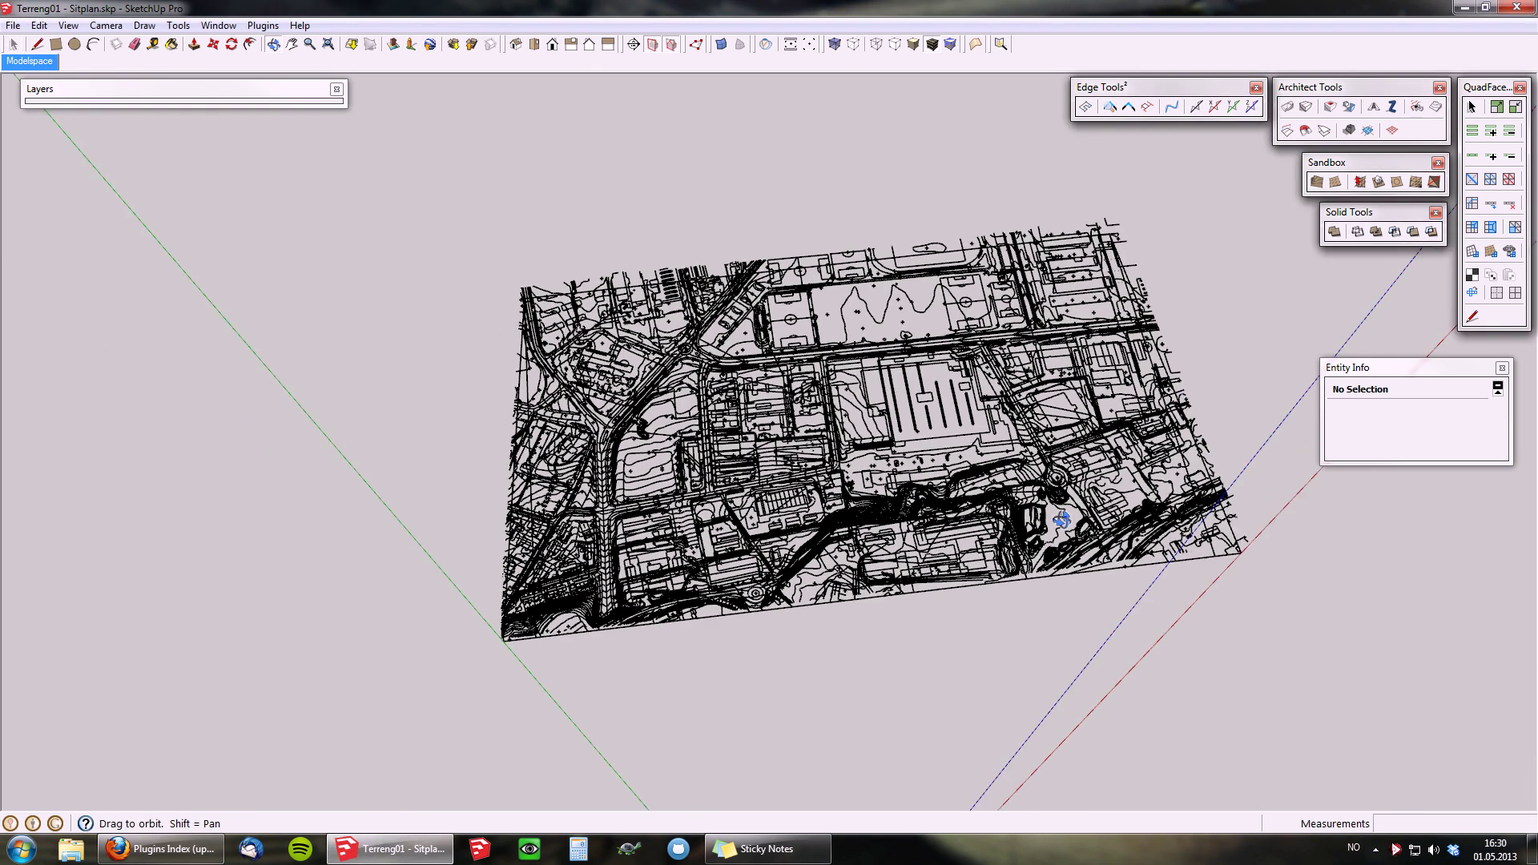
Examine the imported terrain site plan from several angles and check its component information.
mouse_move(789, 449)
middle_down()
mouse_move(756, 405)
mouse_move(801, 361)
mouse_move(789, 440)
middle_up()
scroll(789, 441, up, 3)
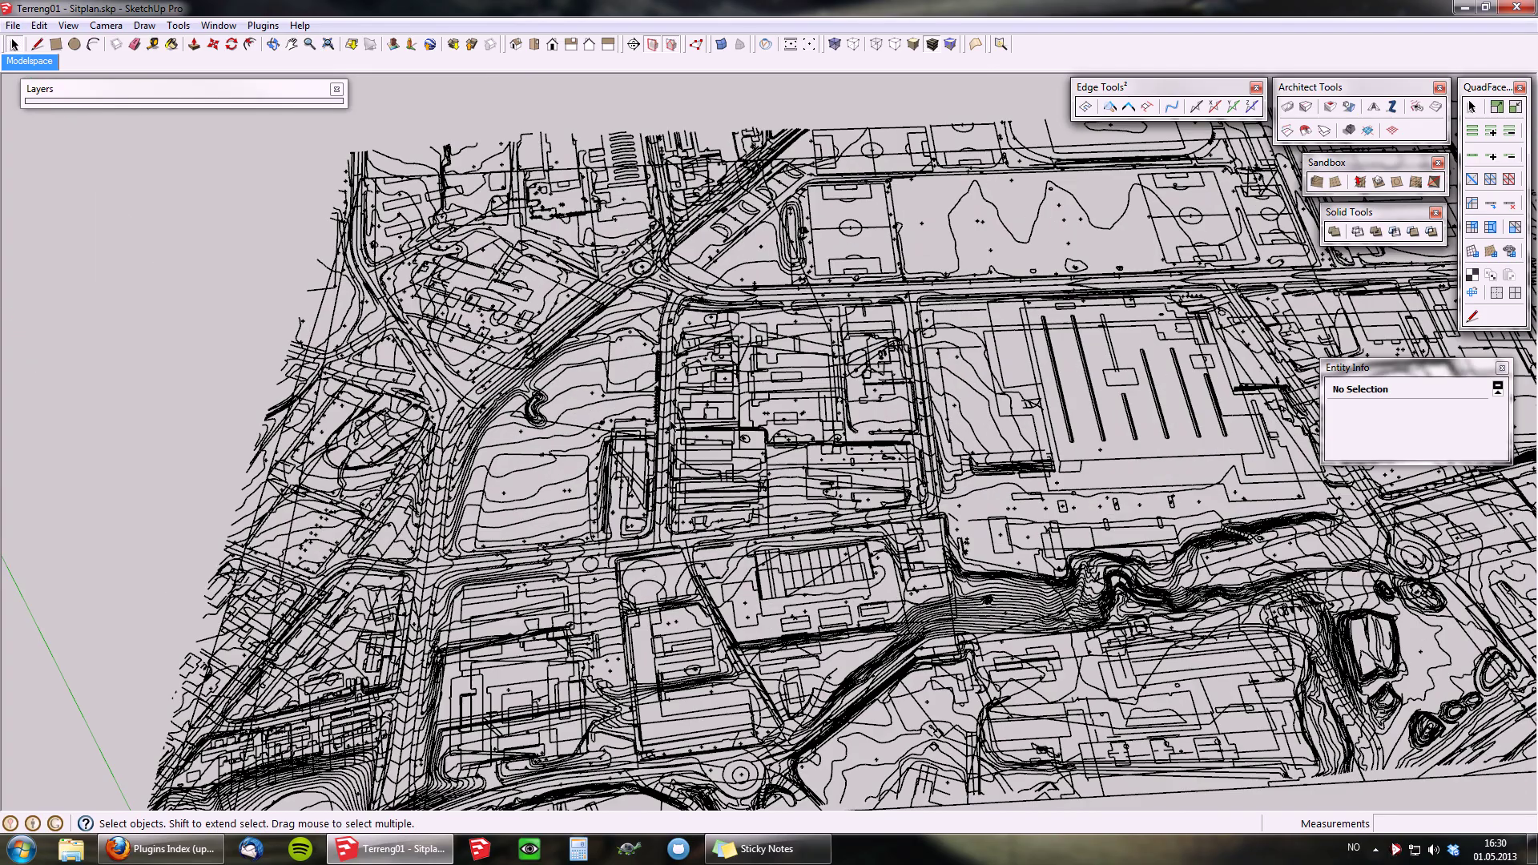
middle_drag(672, 427, 665, 321)
scroll(440, 313, down, 3)
scroll(1041, 560, up, 2)
scroll(625, 304, down, 3)
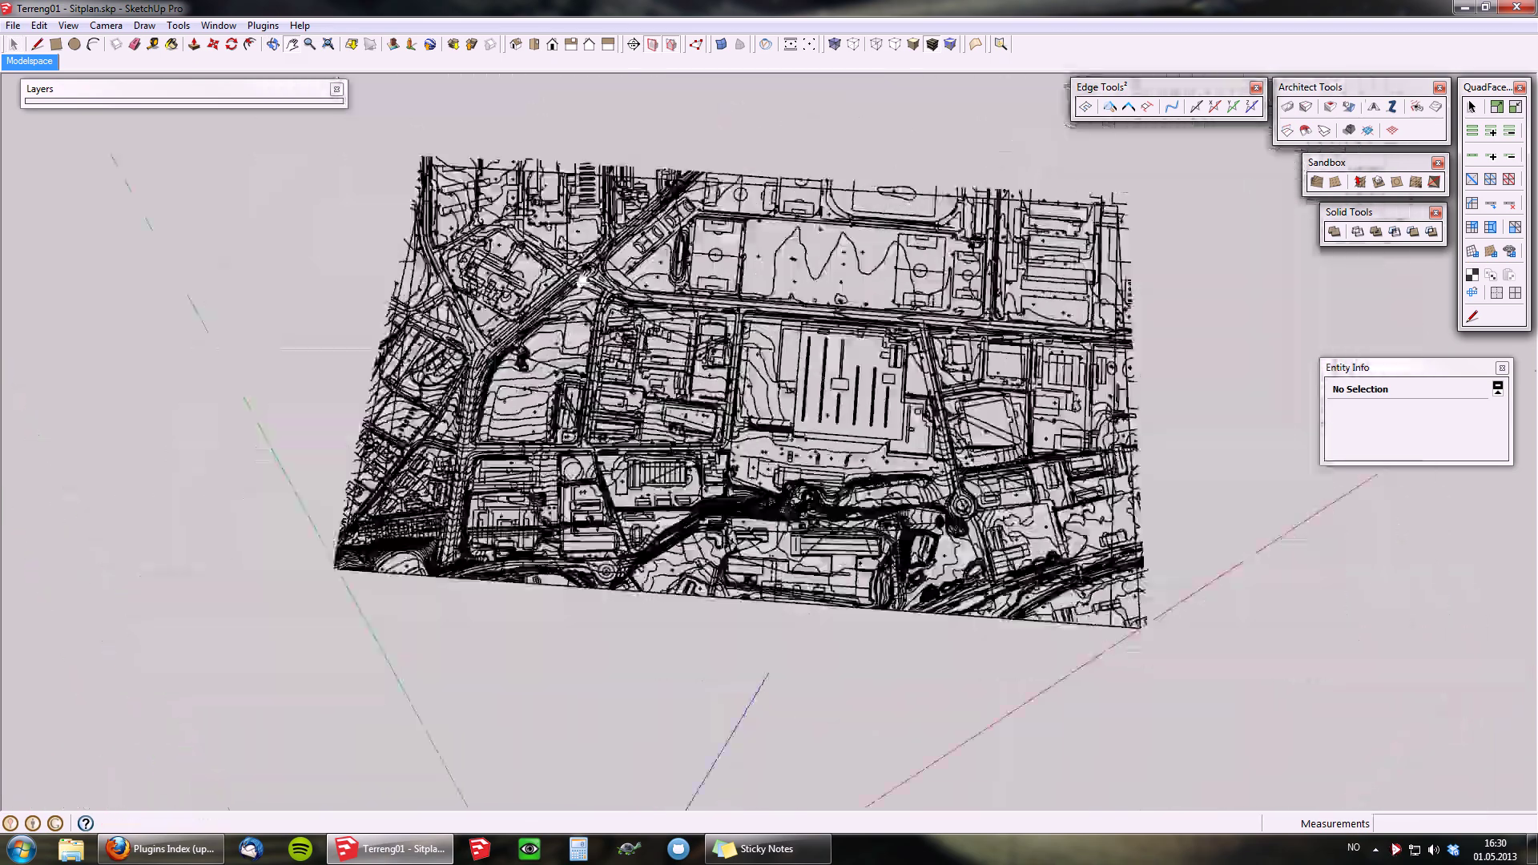
scroll(581, 284, up, 6)
scroll(581, 284, down, 10)
mouse_move(777, 337)
middle_down()
mouse_move(791, 282)
mouse_move(786, 318)
middle_up()
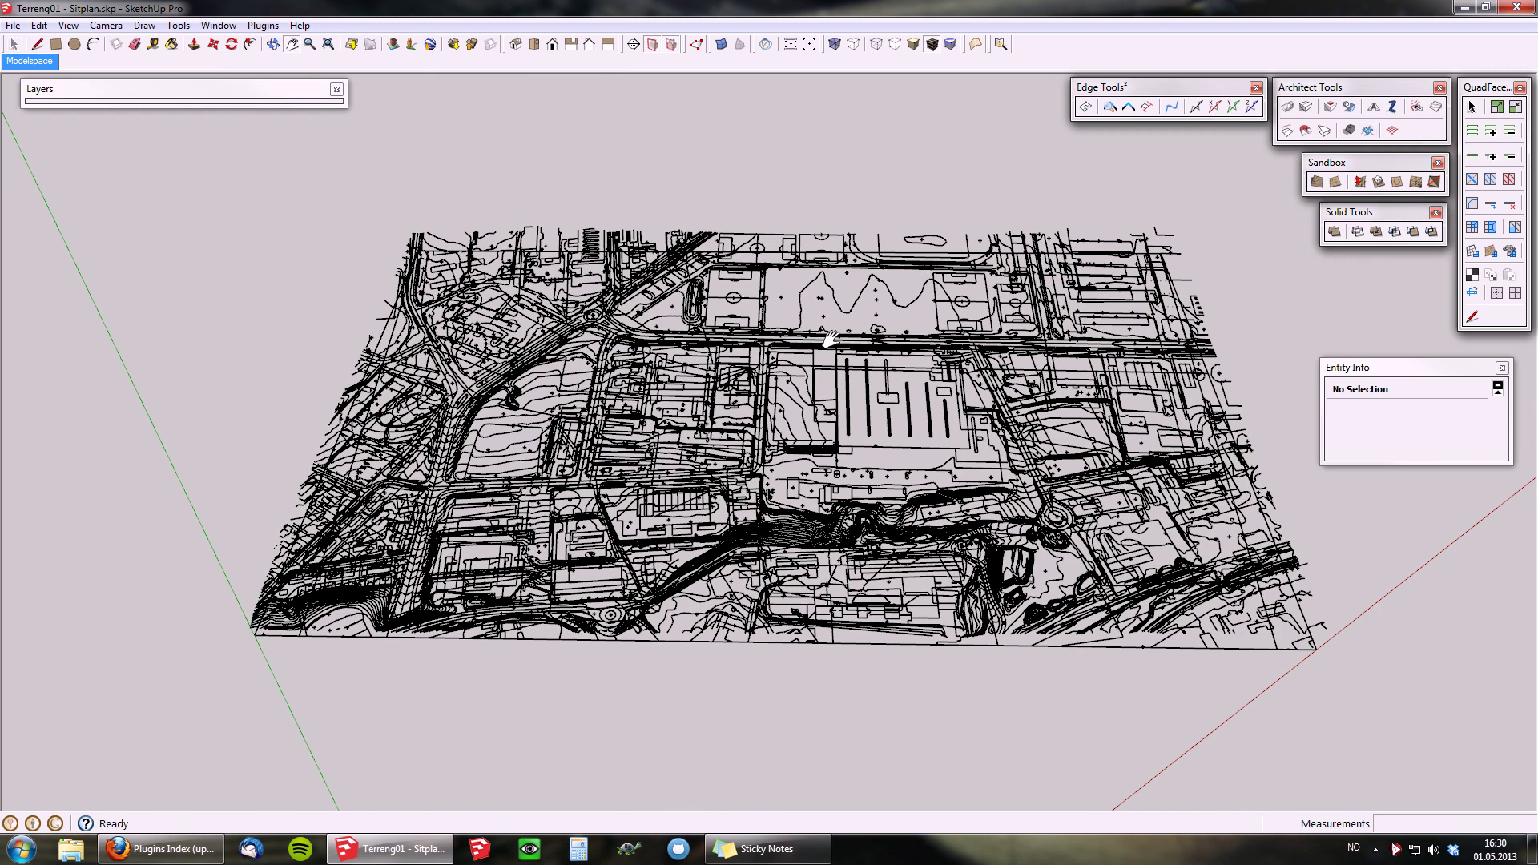
middle_drag(830, 339, 785, 401)
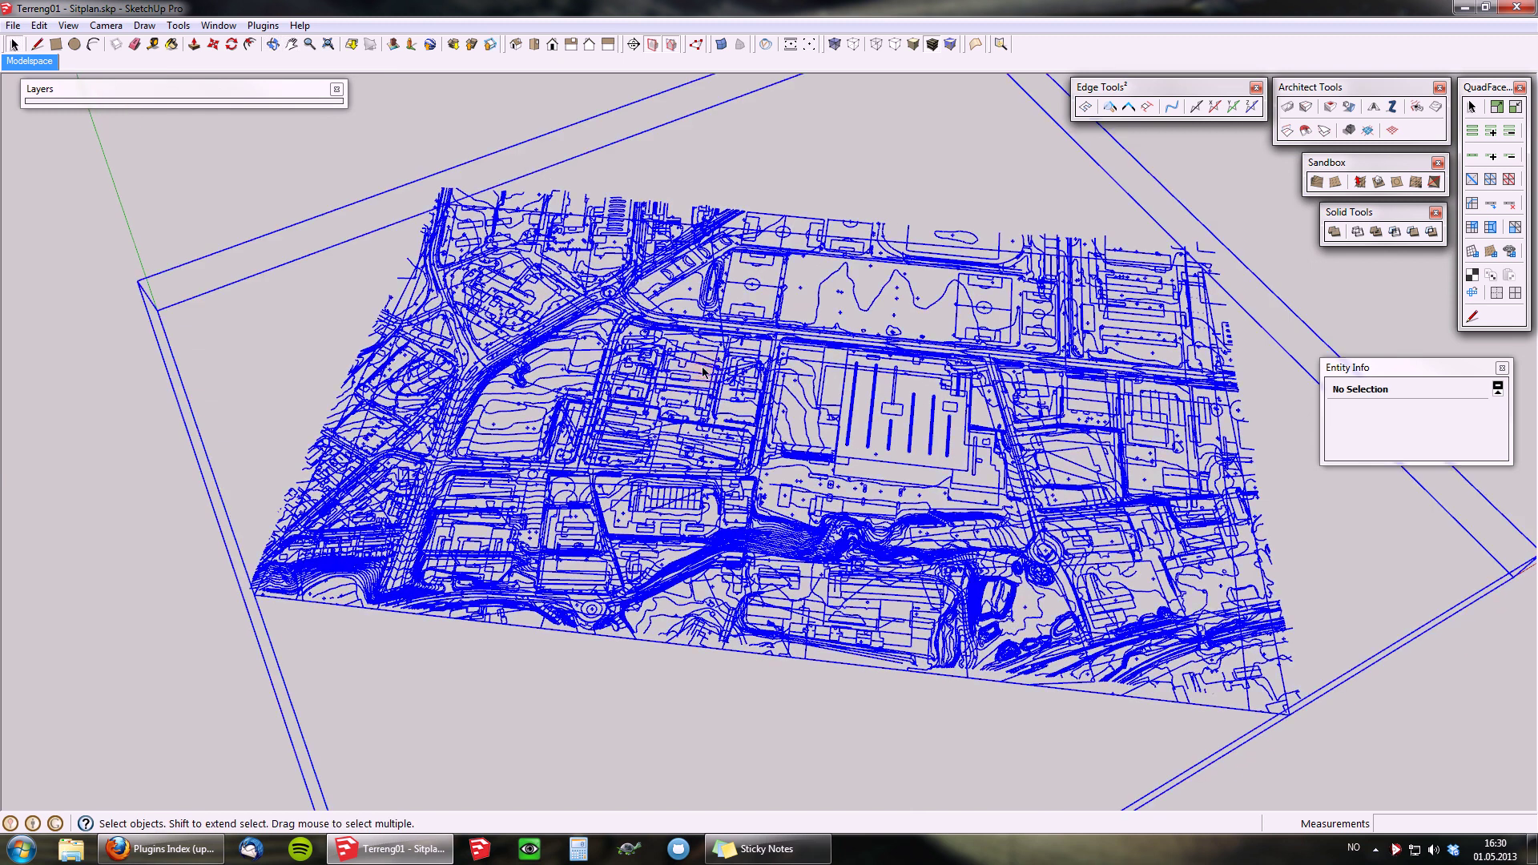
click(702, 369)
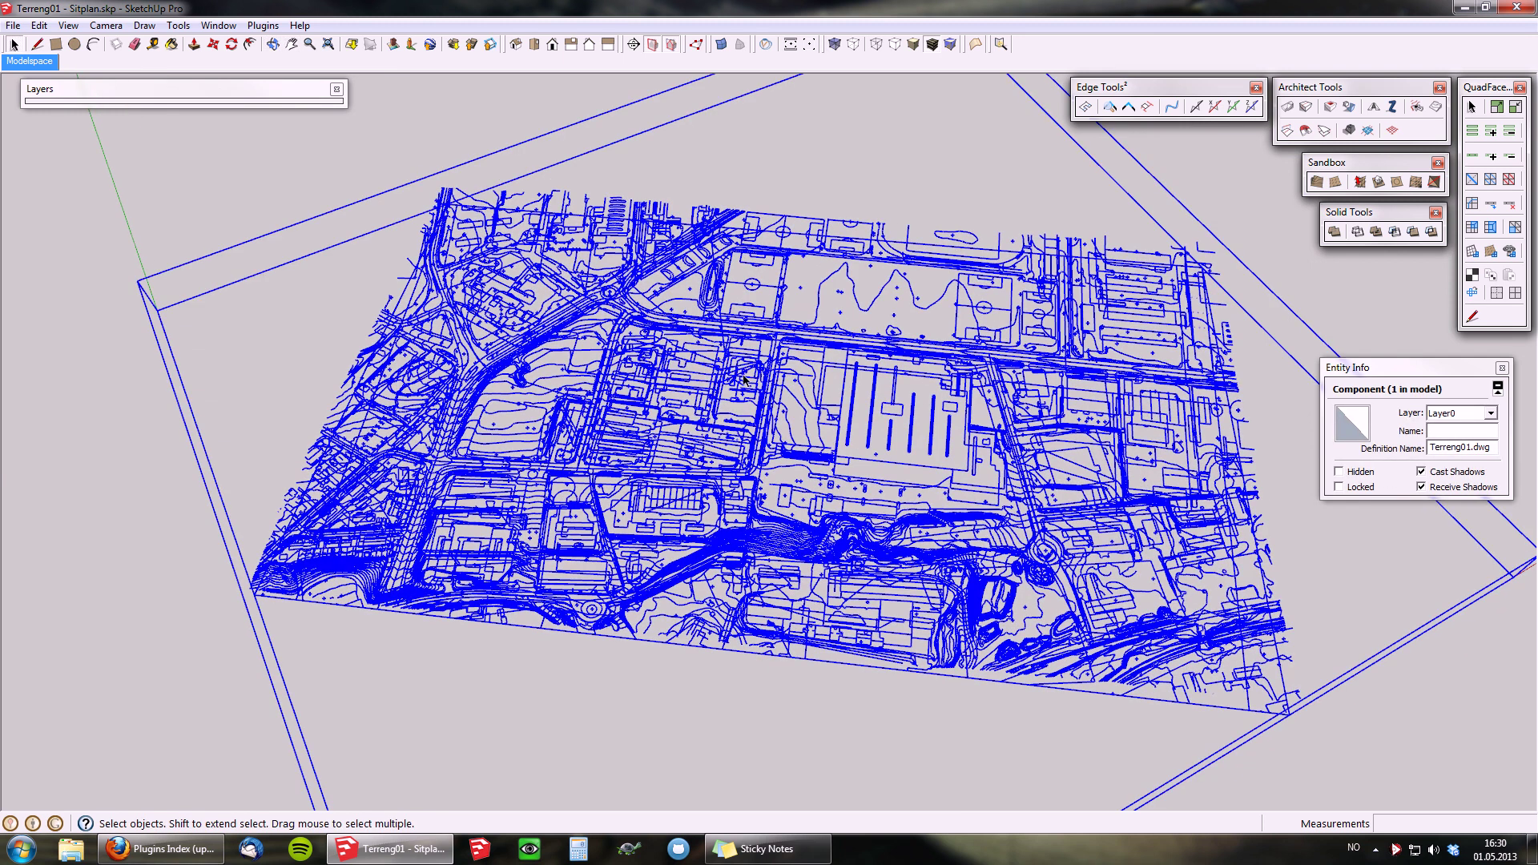
middle_drag(743, 373, 762, 351)
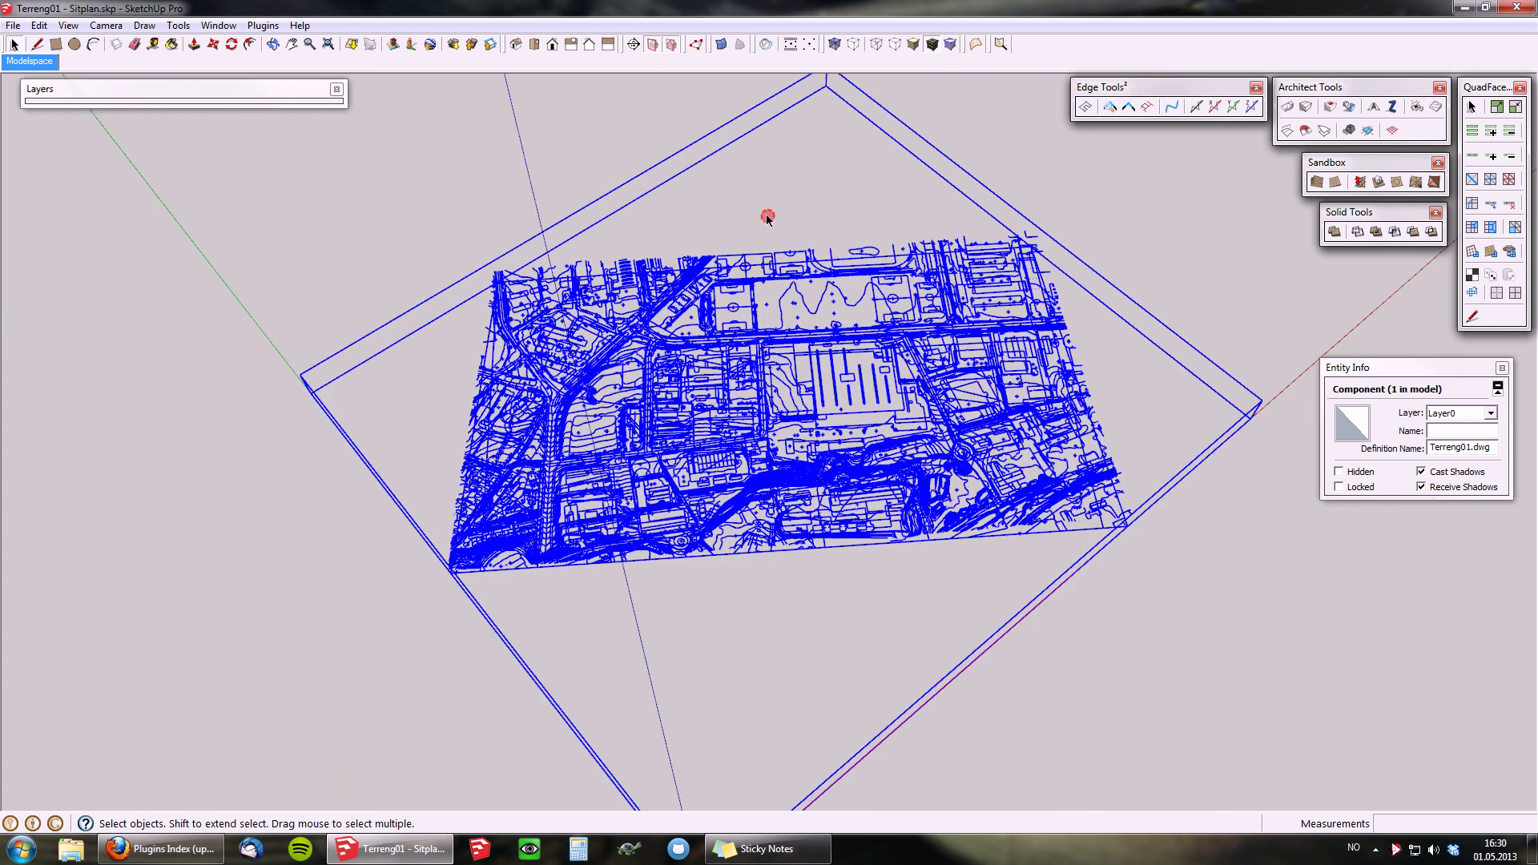
click(768, 223)
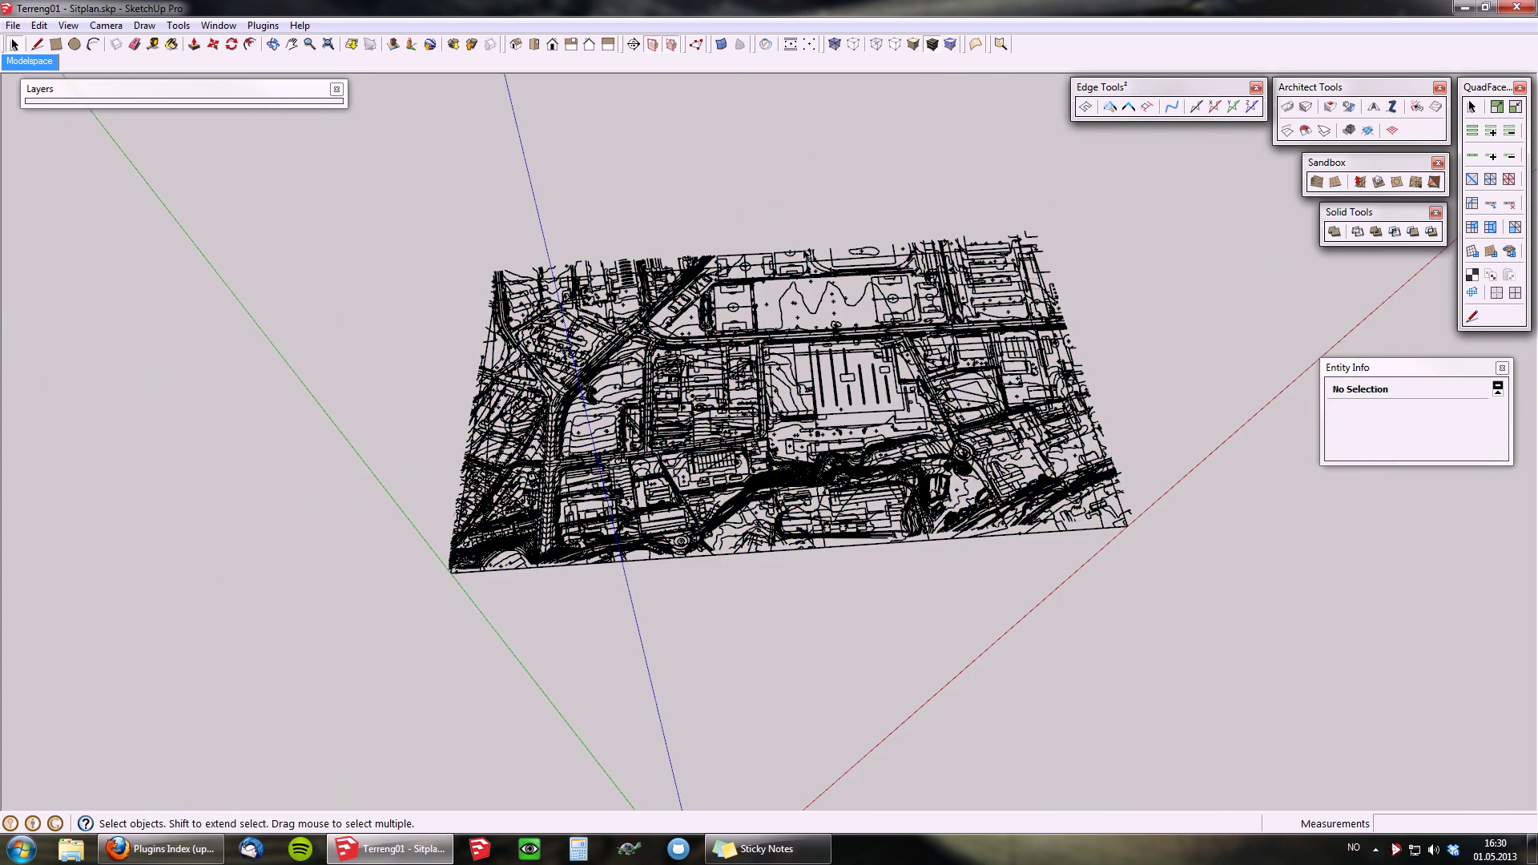
Draw a large rectangle across the middle of the terrain site plan.
middle_drag(794, 251, 609, 349)
scroll(601, 353, up, 6)
key(r)
click(601, 344)
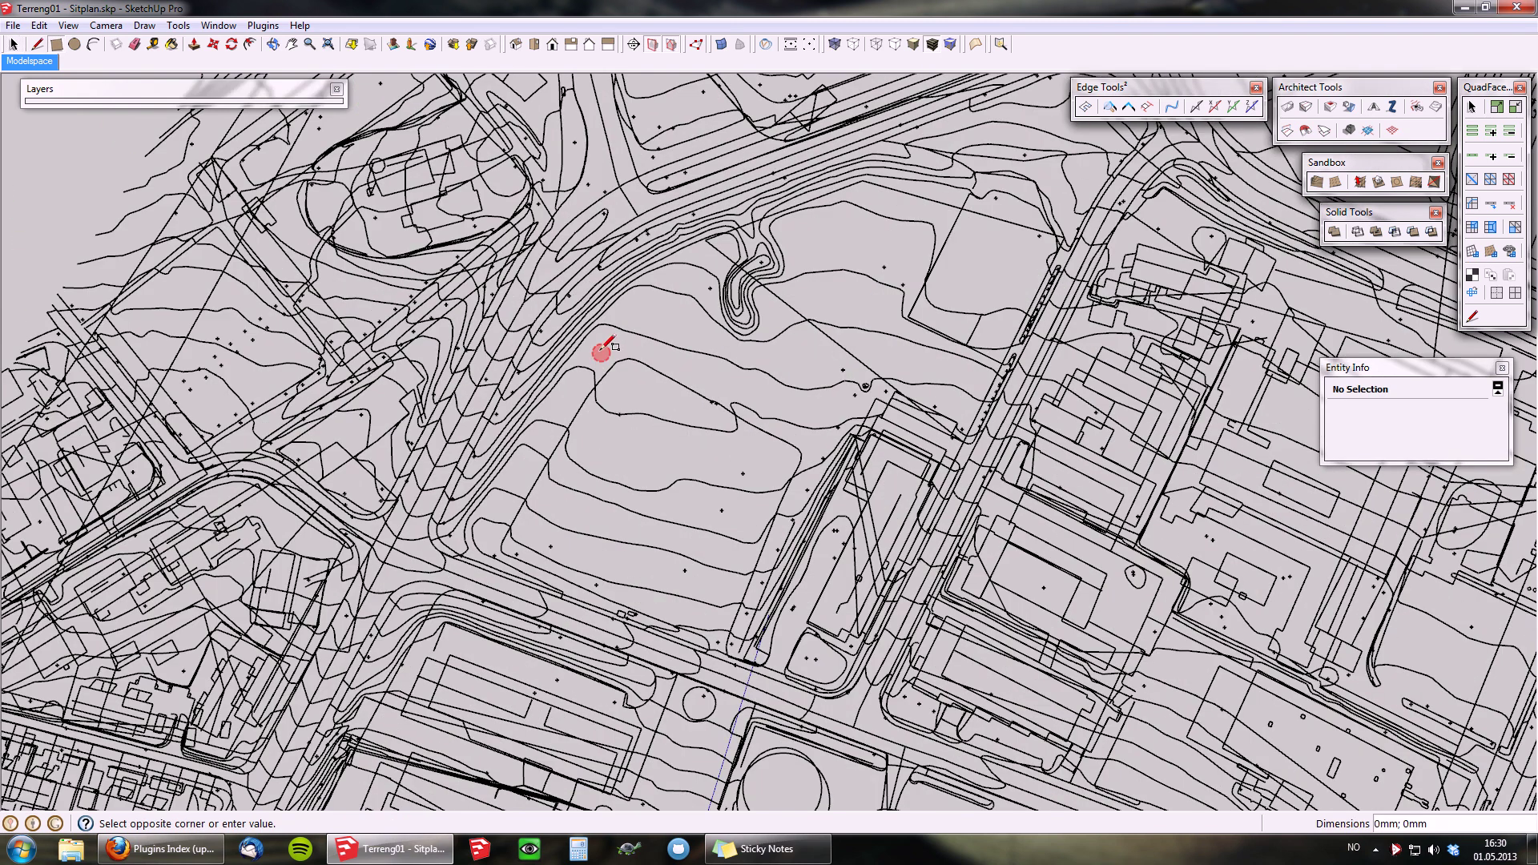
scroll(601, 345, down, 8)
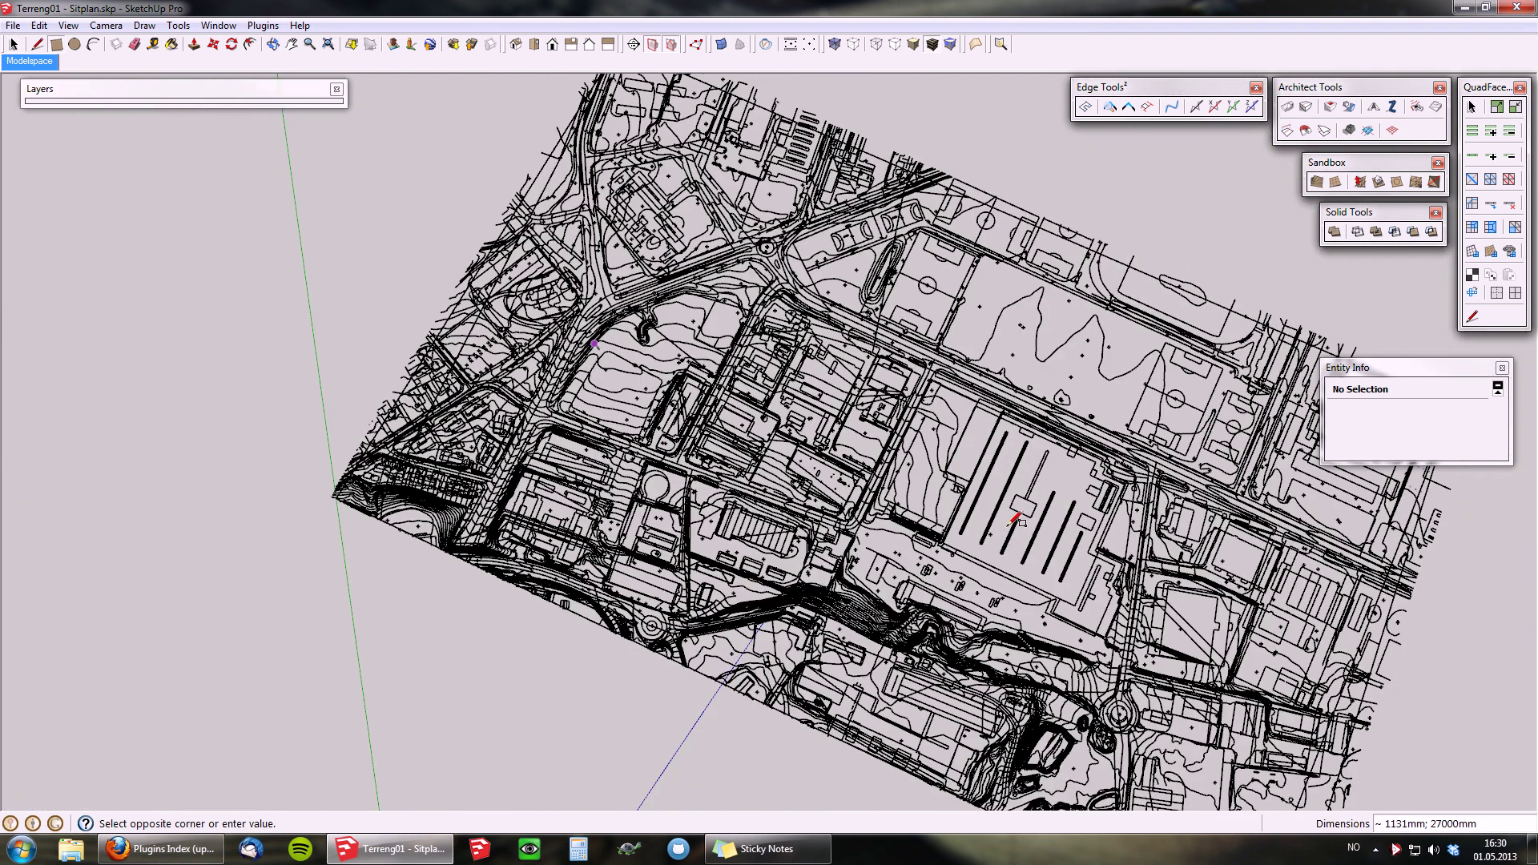
click(1049, 469)
middle_drag(1050, 469, 946, 536)
Hide the terrain component so that only the rectangle is shown.
key(space)
click(698, 186)
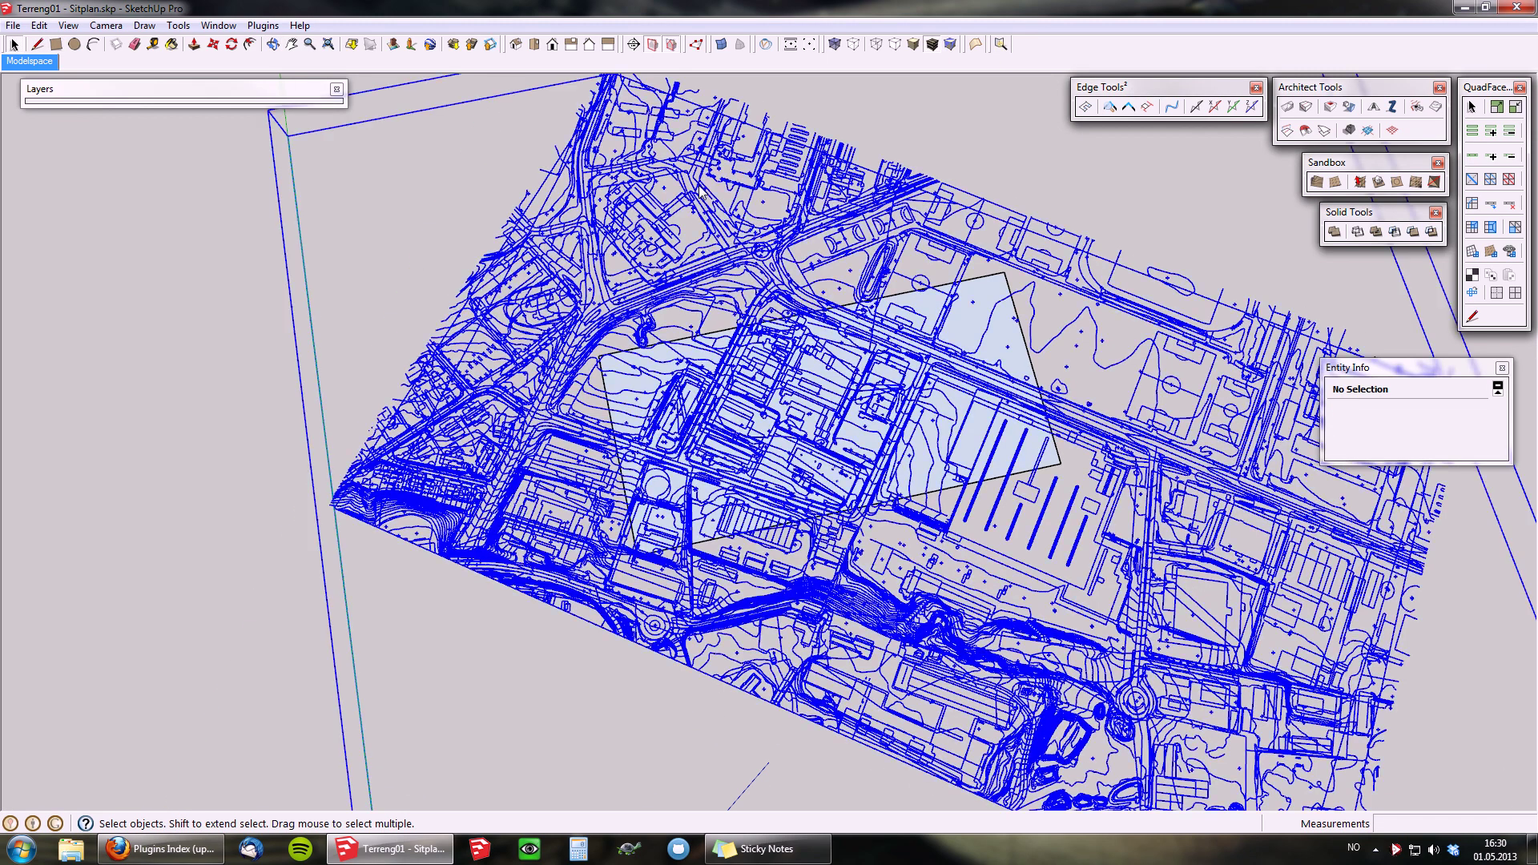
right_click(701, 188)
click(737, 232)
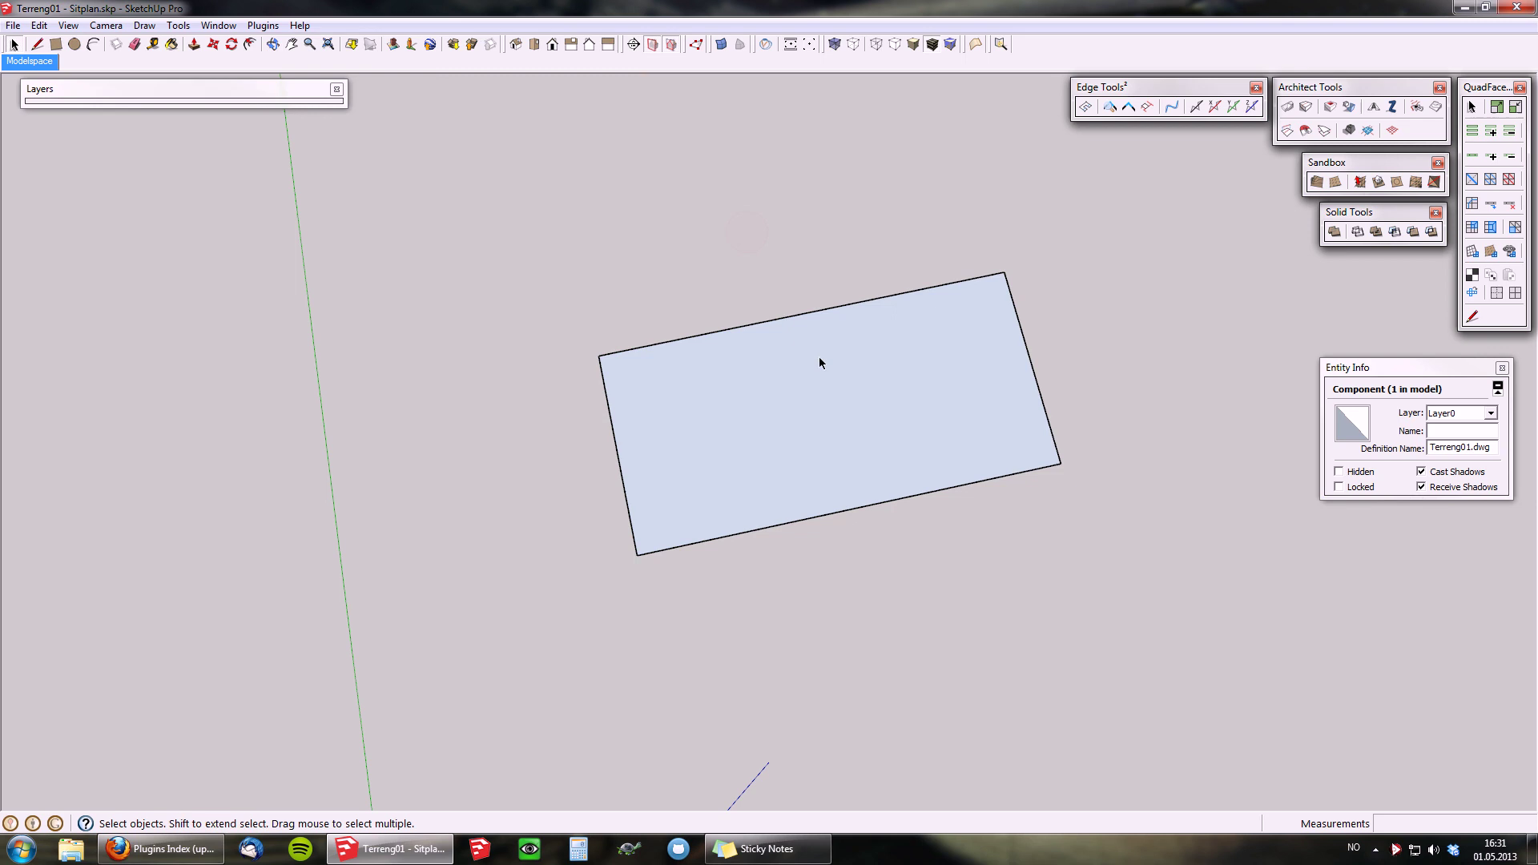
Cut off the rectangle's far corner with a diagonal line about 356000 mm long and erase the leftover outer edges.
key(l)
click(725, 330)
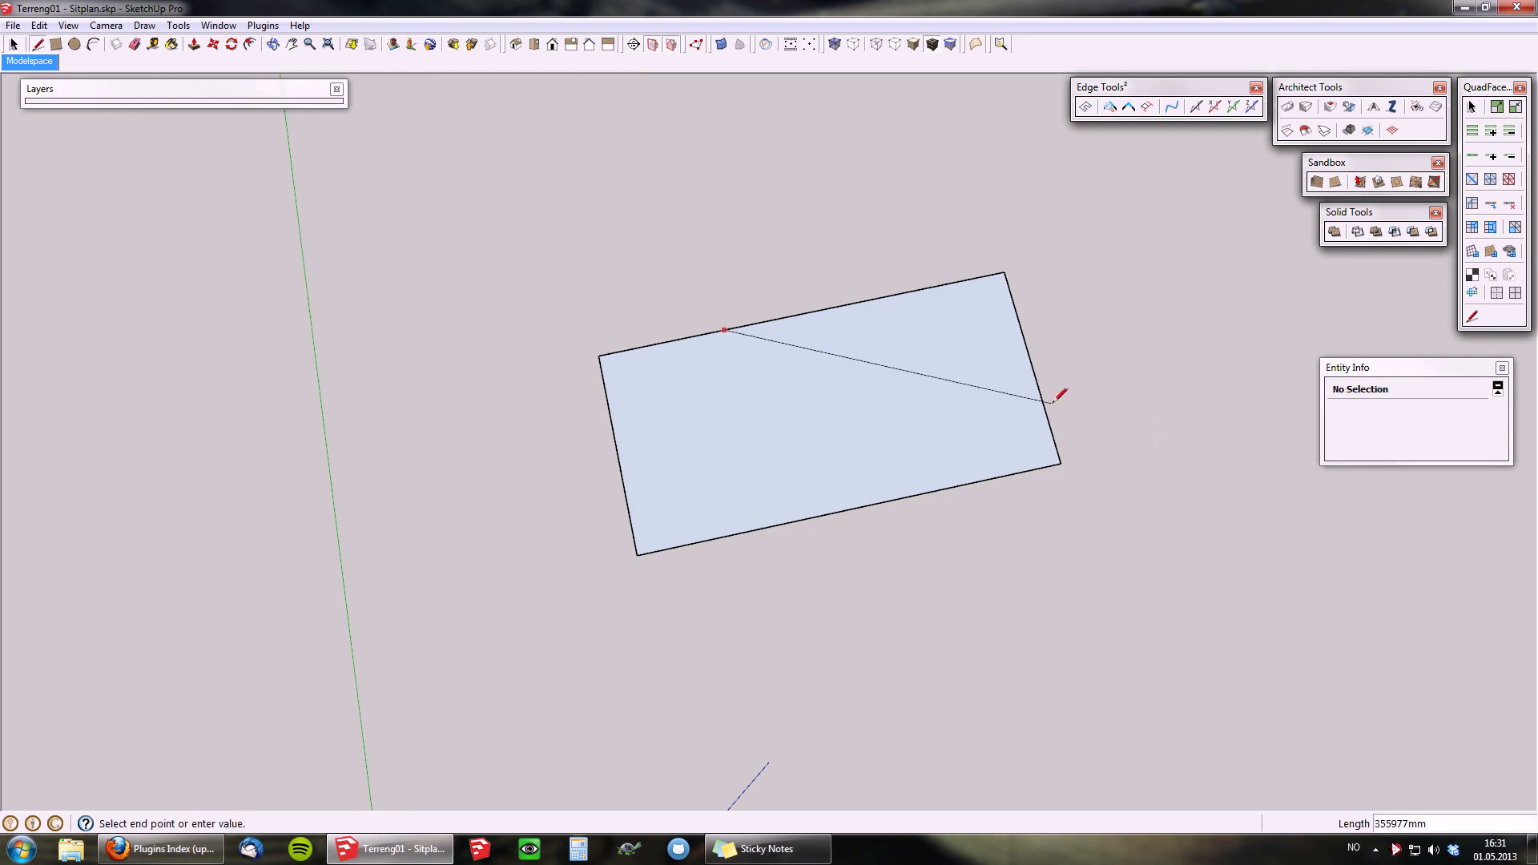
click(1042, 396)
key(space)
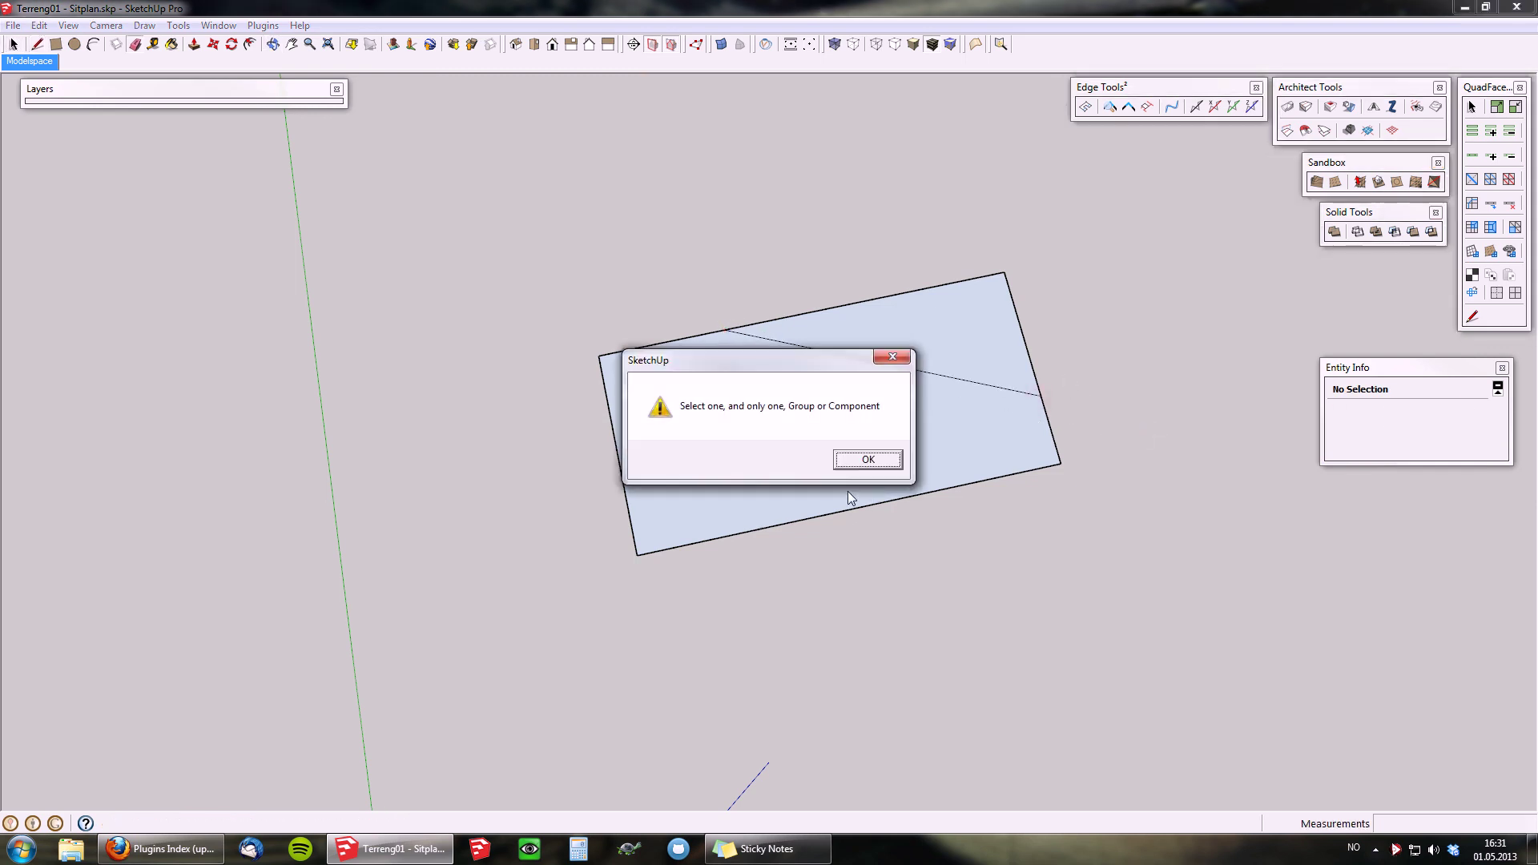
click(859, 462)
mouse_move(1052, 350)
mouse_down()
mouse_move(964, 253)
mouse_move(1004, 299)
mouse_move(951, 281)
mouse_move(965, 313)
mouse_up()
key(space)
middle_click(790, 445)
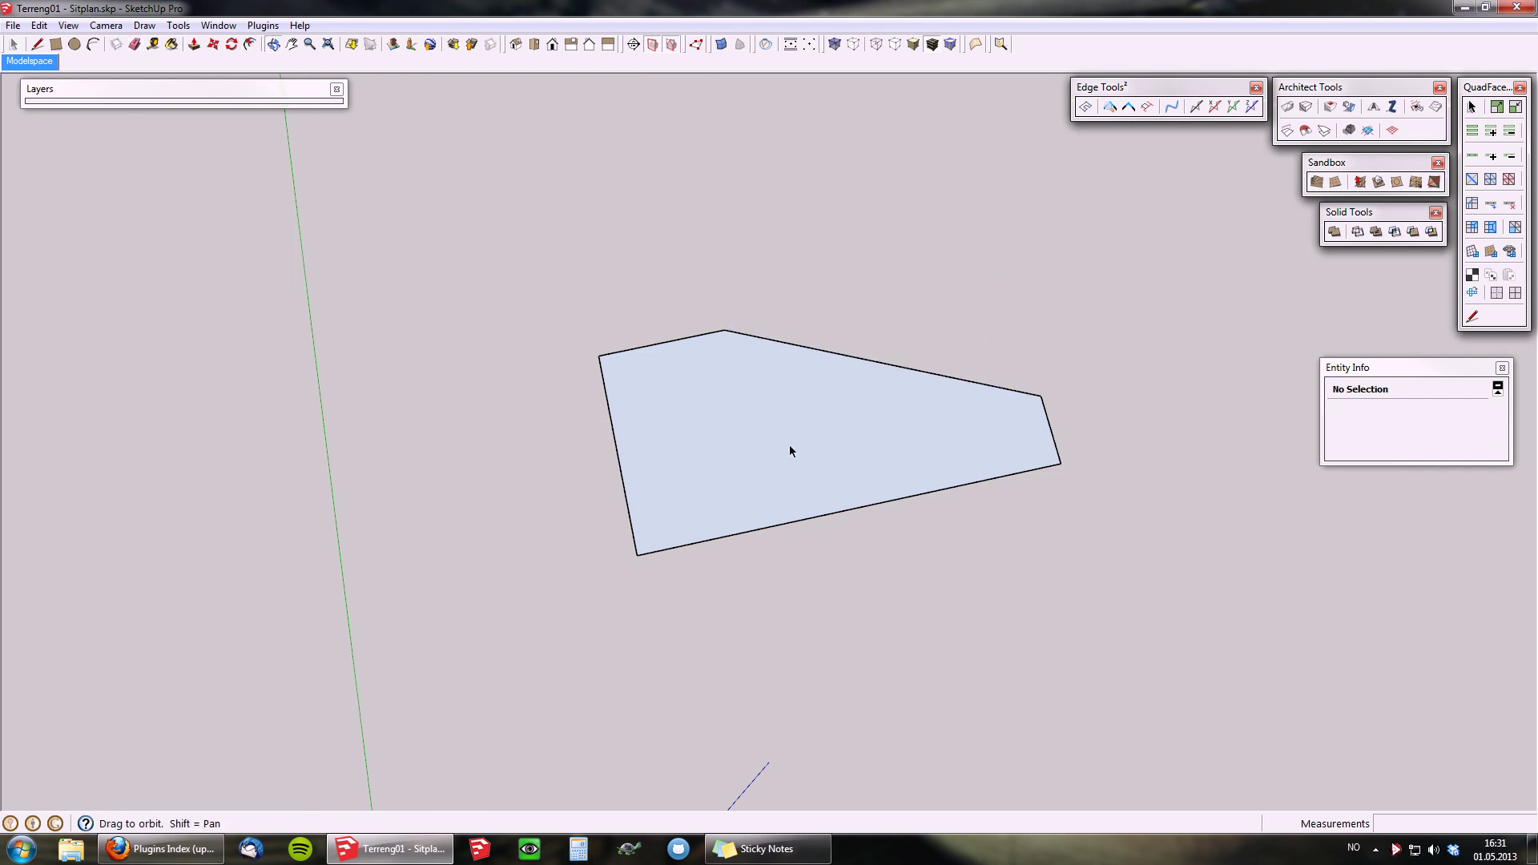
Draw a circle of about 60000 mm radius near the face's wide end and delete its interior to make a hole.
key(c)
click(703, 429)
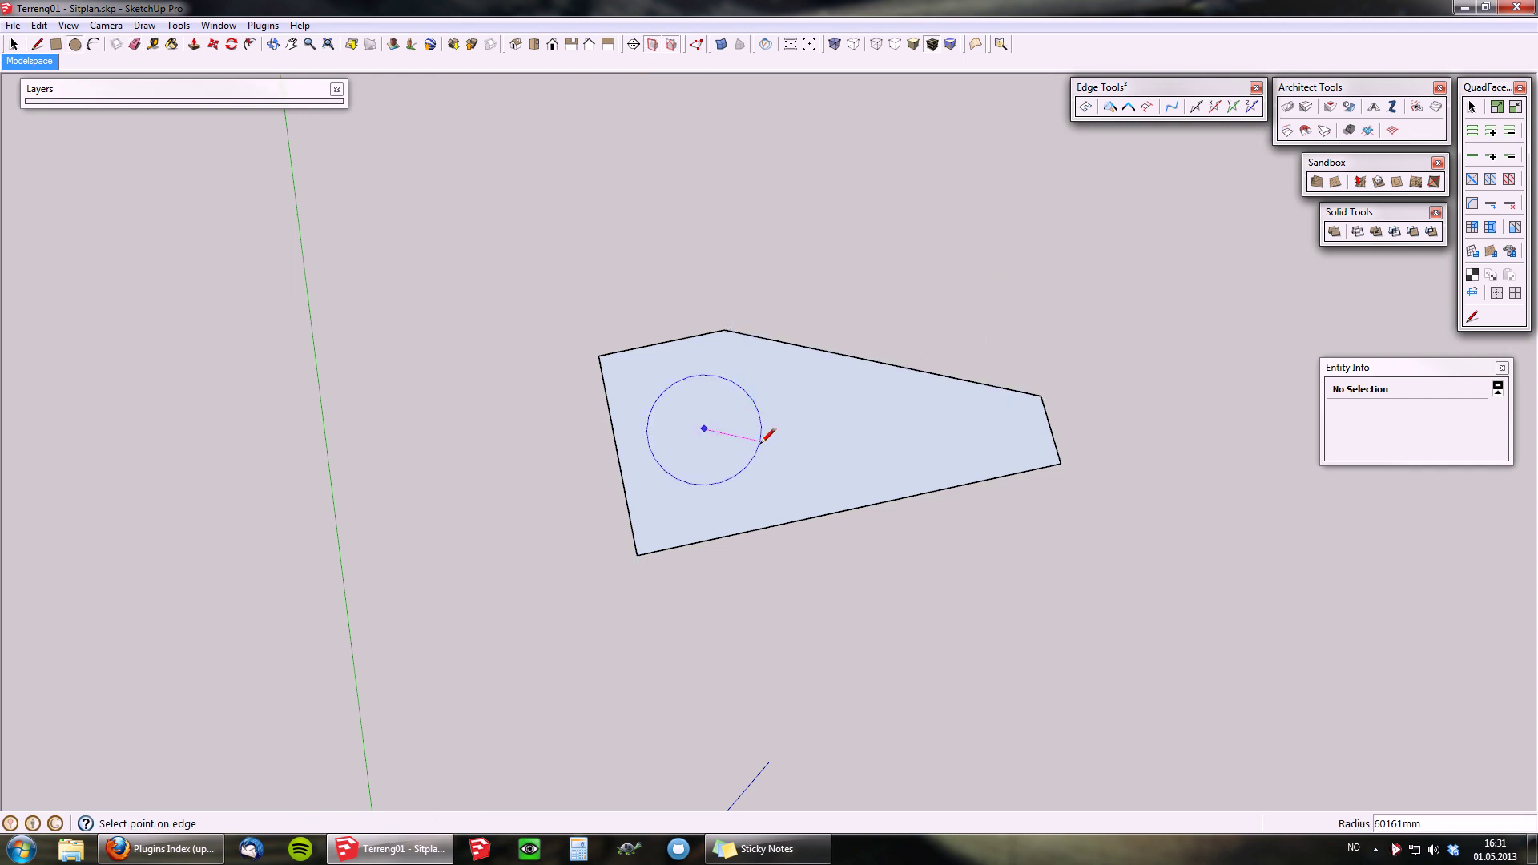
key(space)
key(Delete)
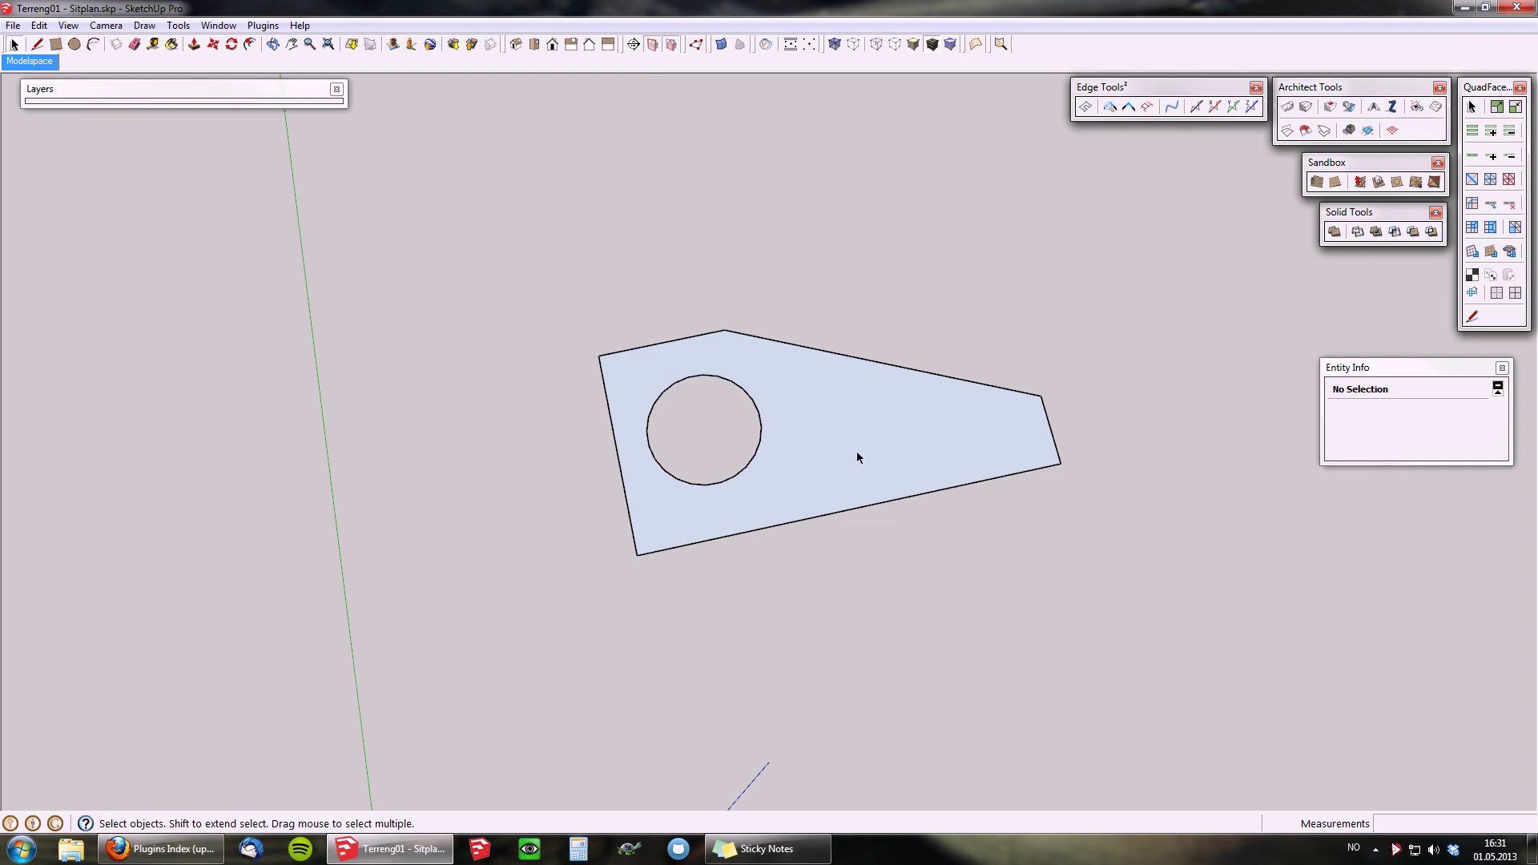
middle_drag(857, 450, 837, 498)
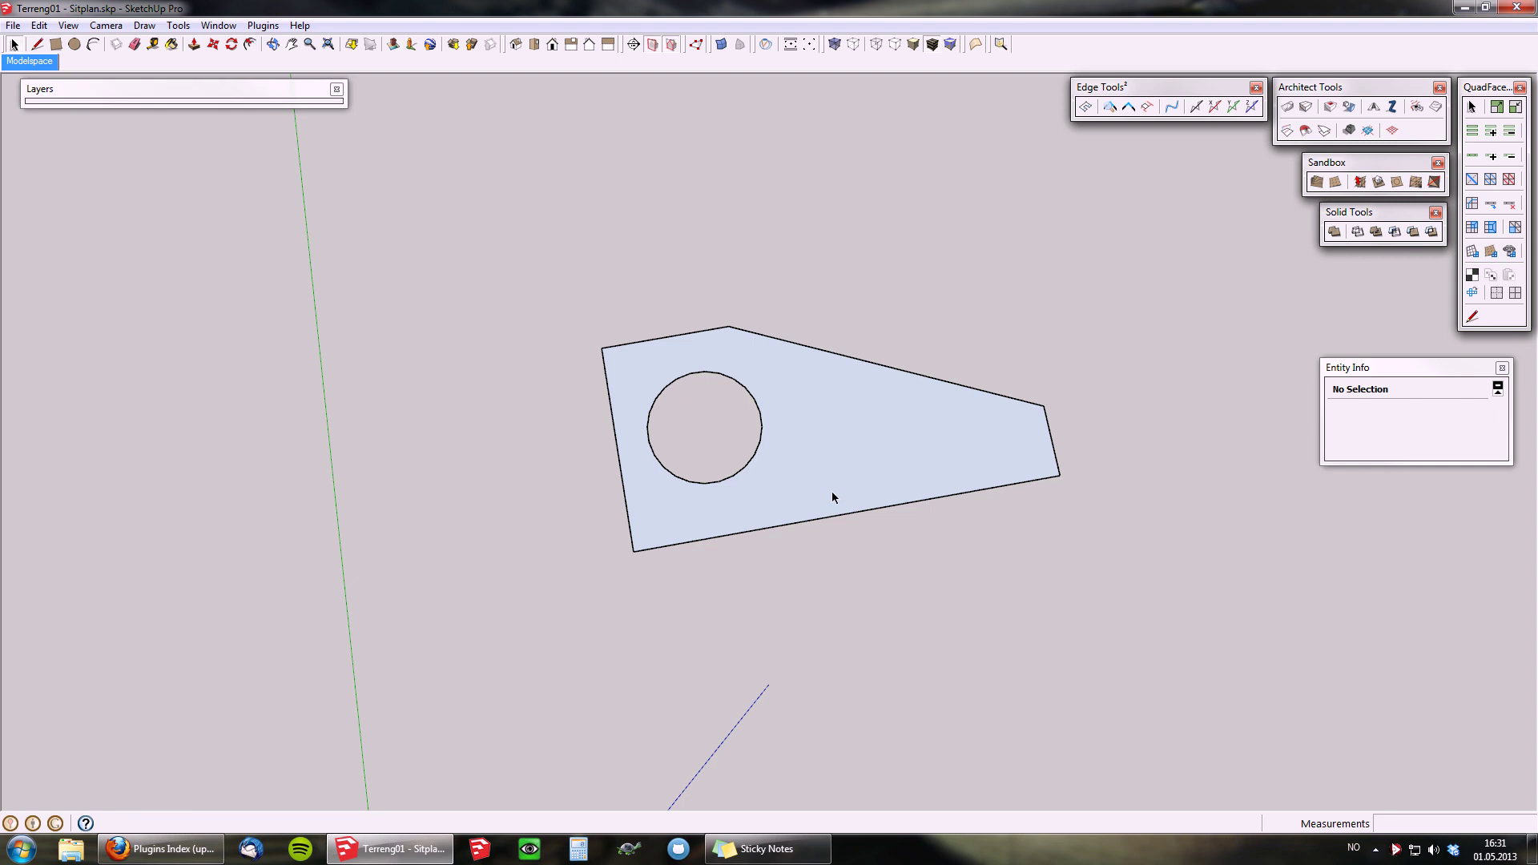
Turn on hidden geometry and unhide the terrain component.
key(alt+h)
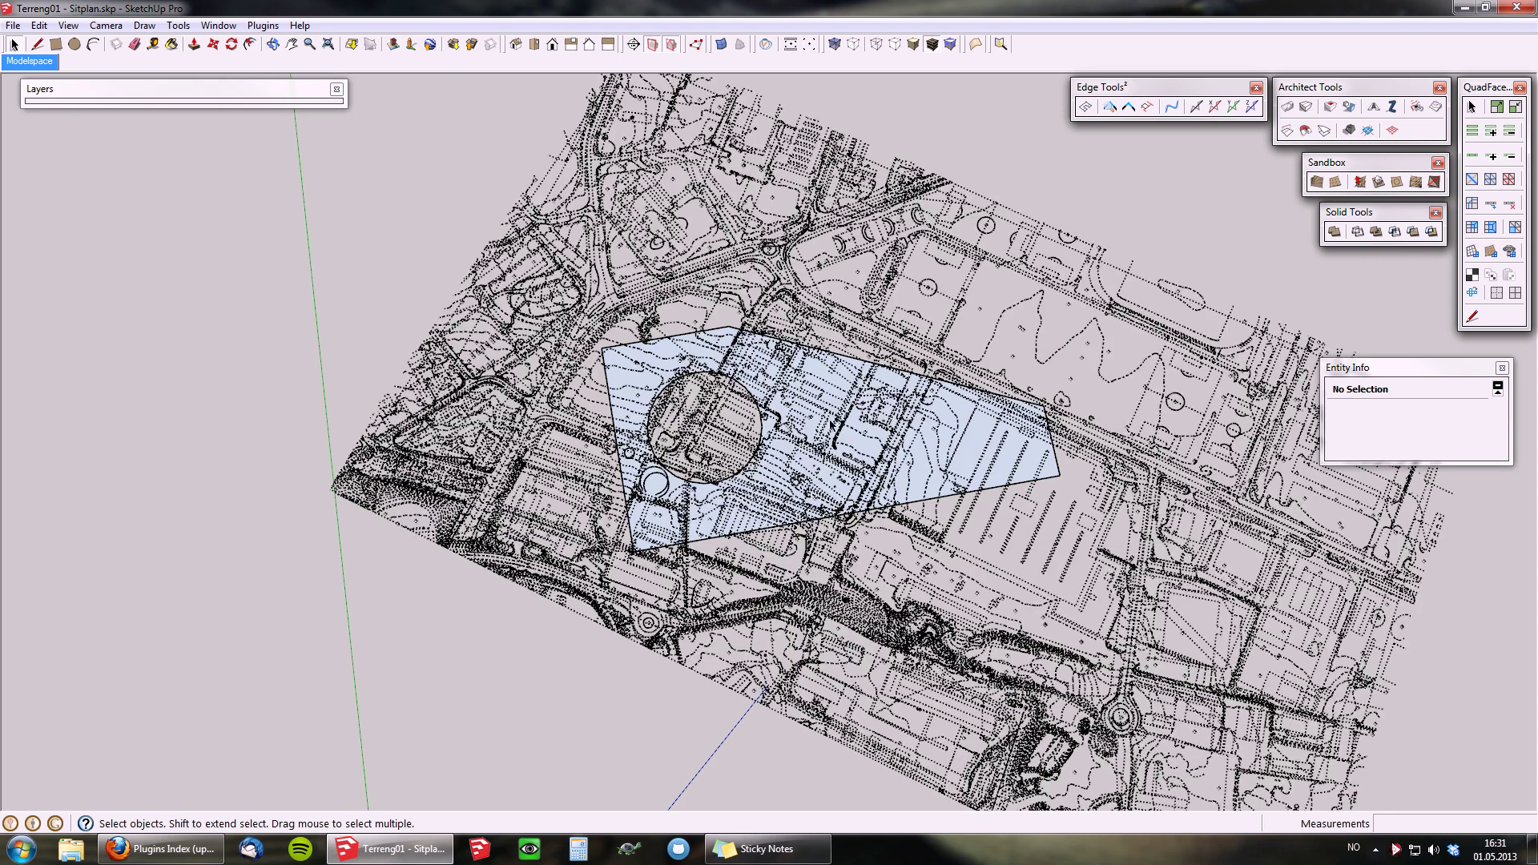
right_click(730, 151)
click(773, 197)
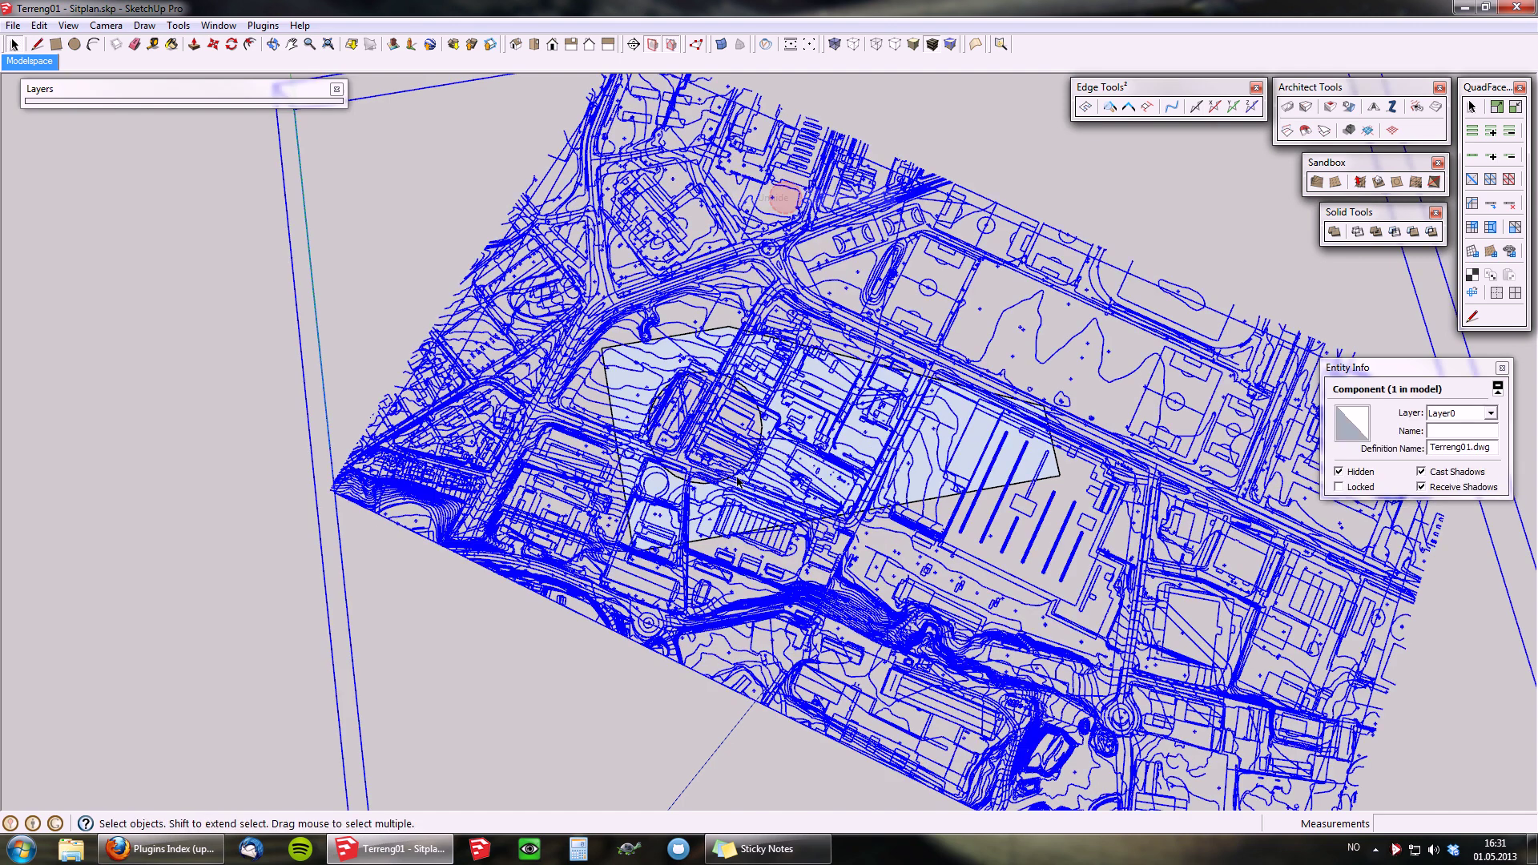
Trim the terrain component to the boundary of the cut-out face using the Architect Tools, with both the component and the face selected.
mouse_move(785, 196)
middle_down()
mouse_move(950, 437)
mouse_move(876, 189)
mouse_move(881, 148)
mouse_move(614, 250)
mouse_move(844, 383)
mouse_move(825, 477)
mouse_move(797, 503)
middle_up()
scroll(950, 437, up, 2)
click(973, 416)
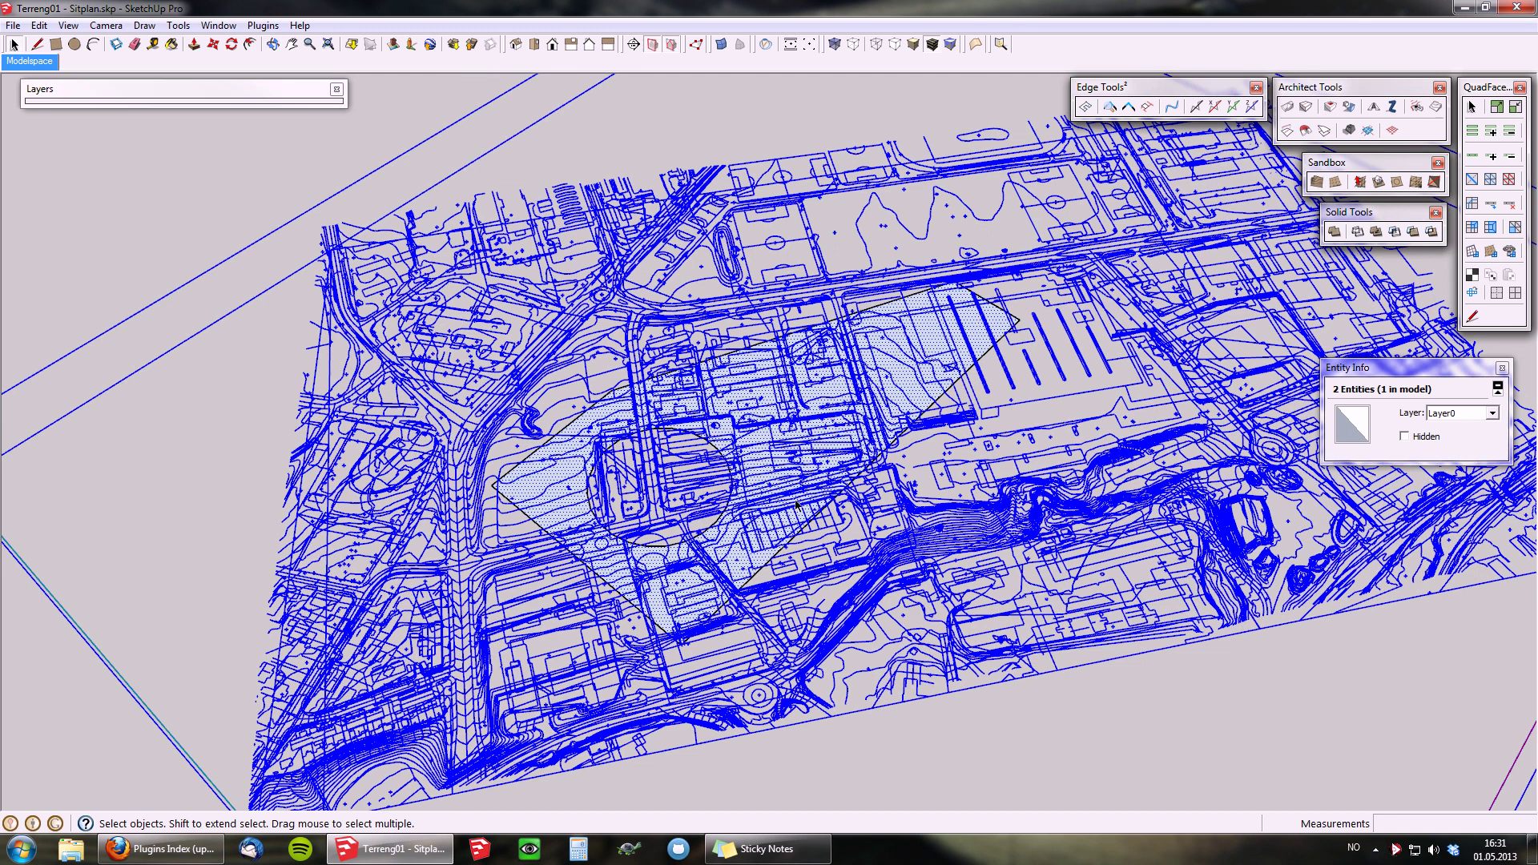
scroll(689, 461, down, 2)
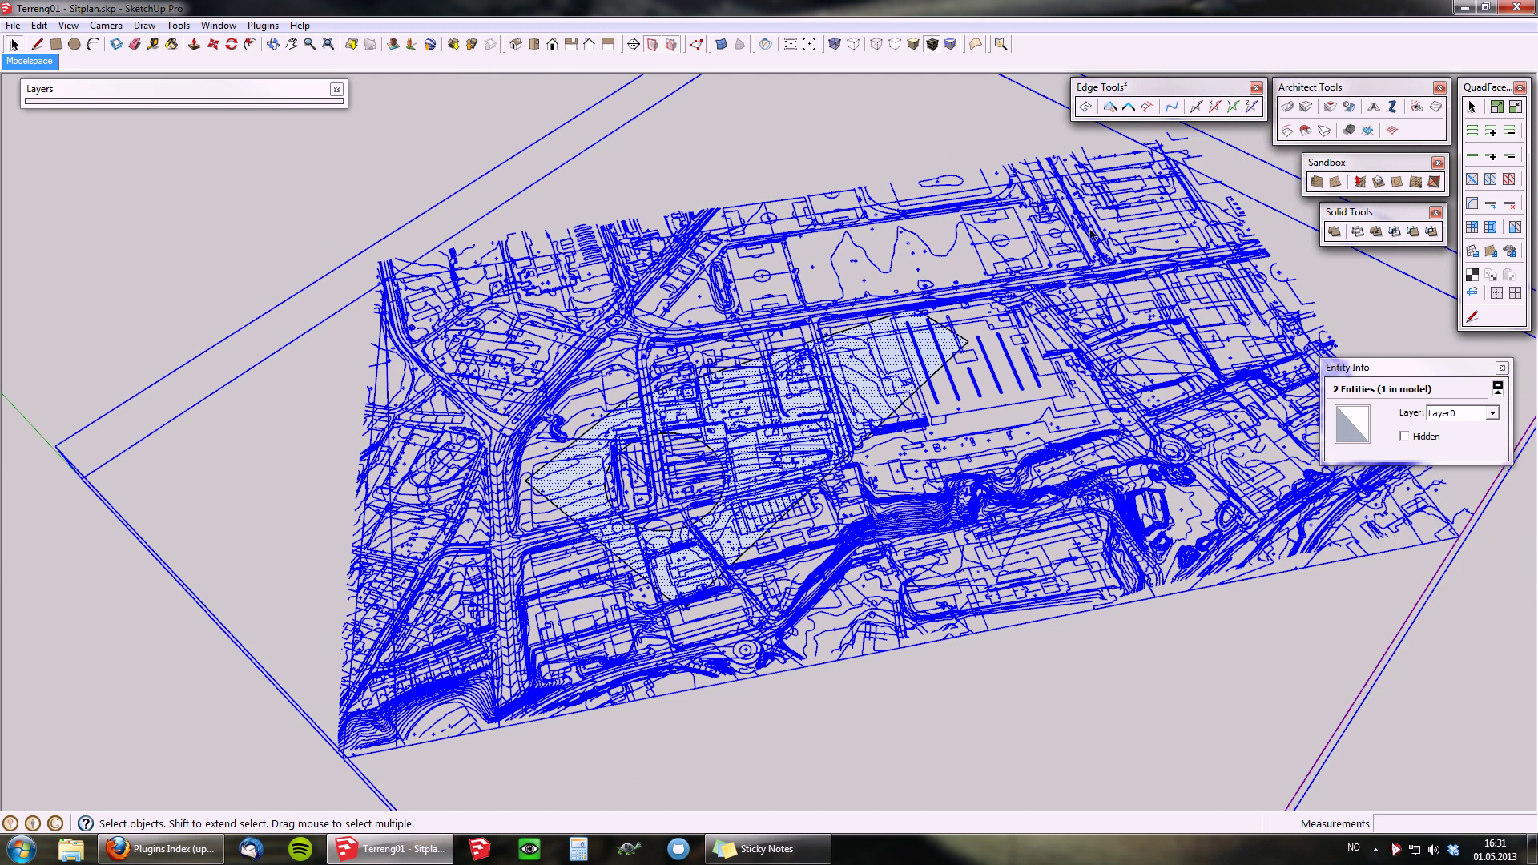
click(1369, 130)
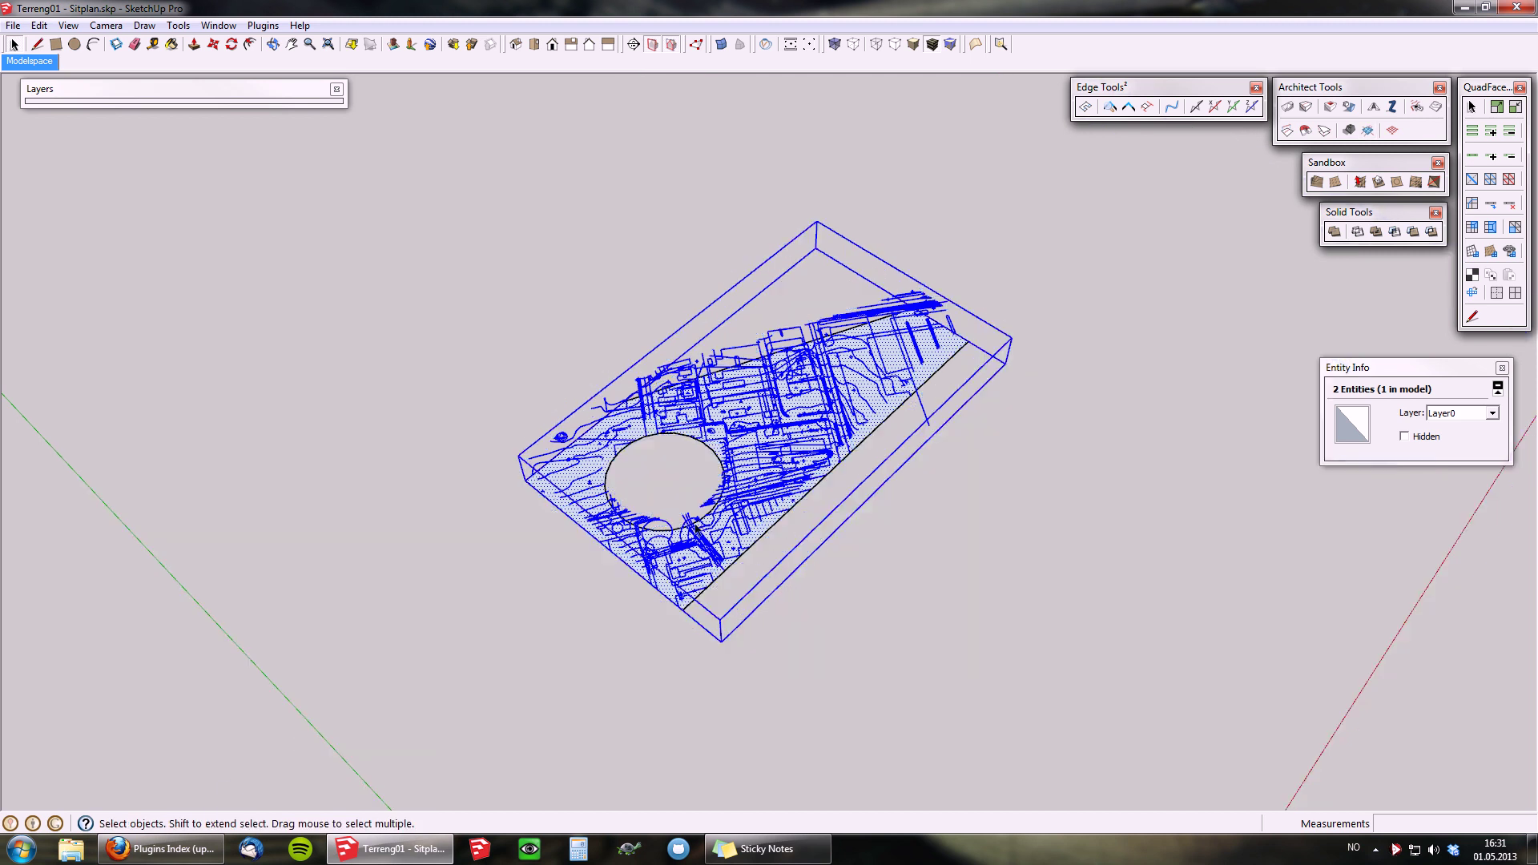
middle_drag(816, 429, 705, 421)
scroll(652, 416, up, 3)
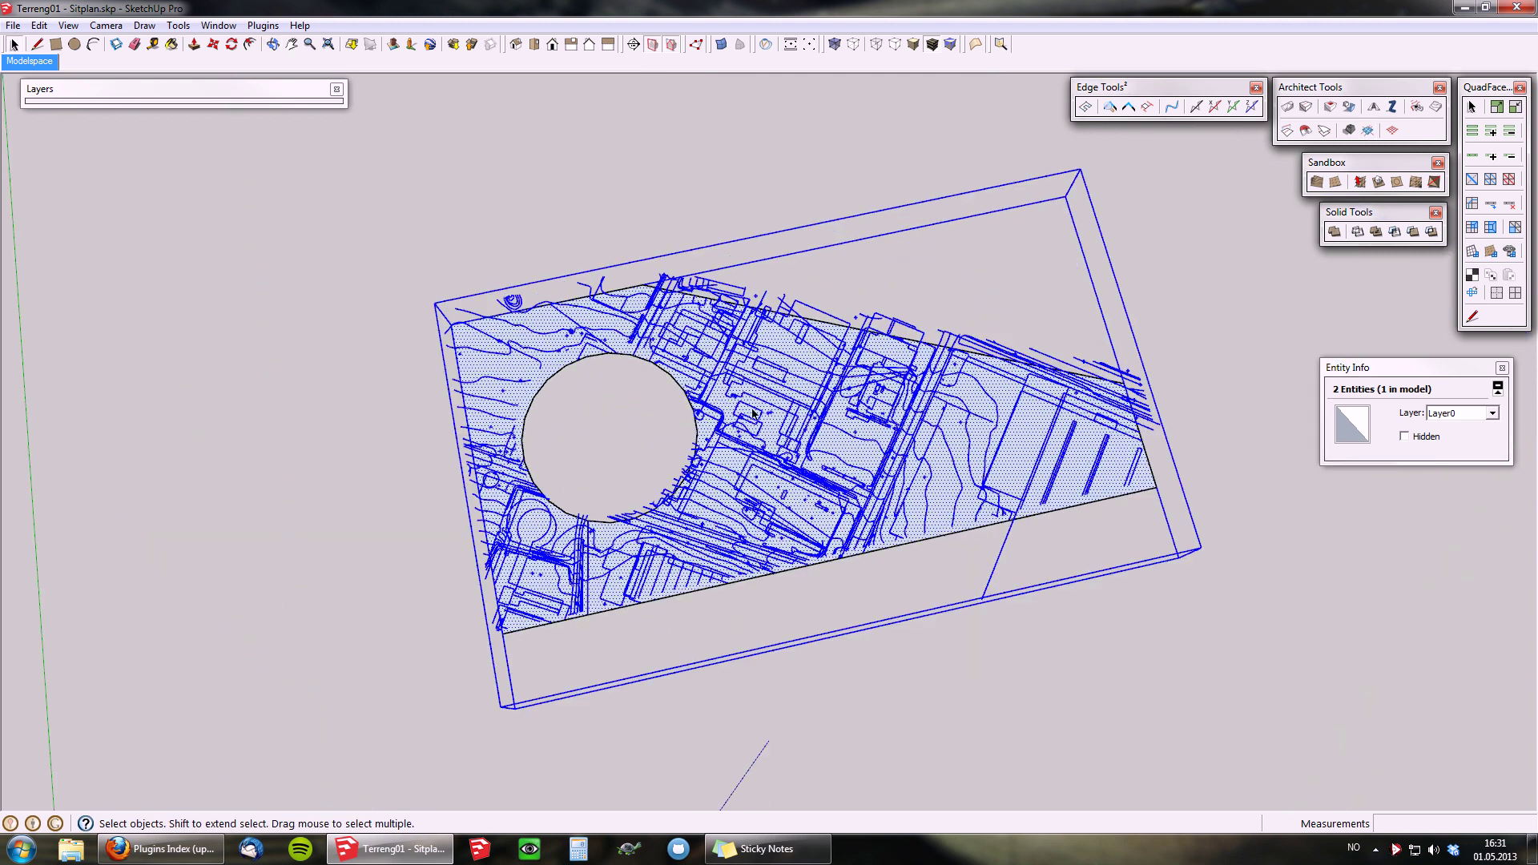
click(717, 258)
middle_drag(716, 258, 714, 304)
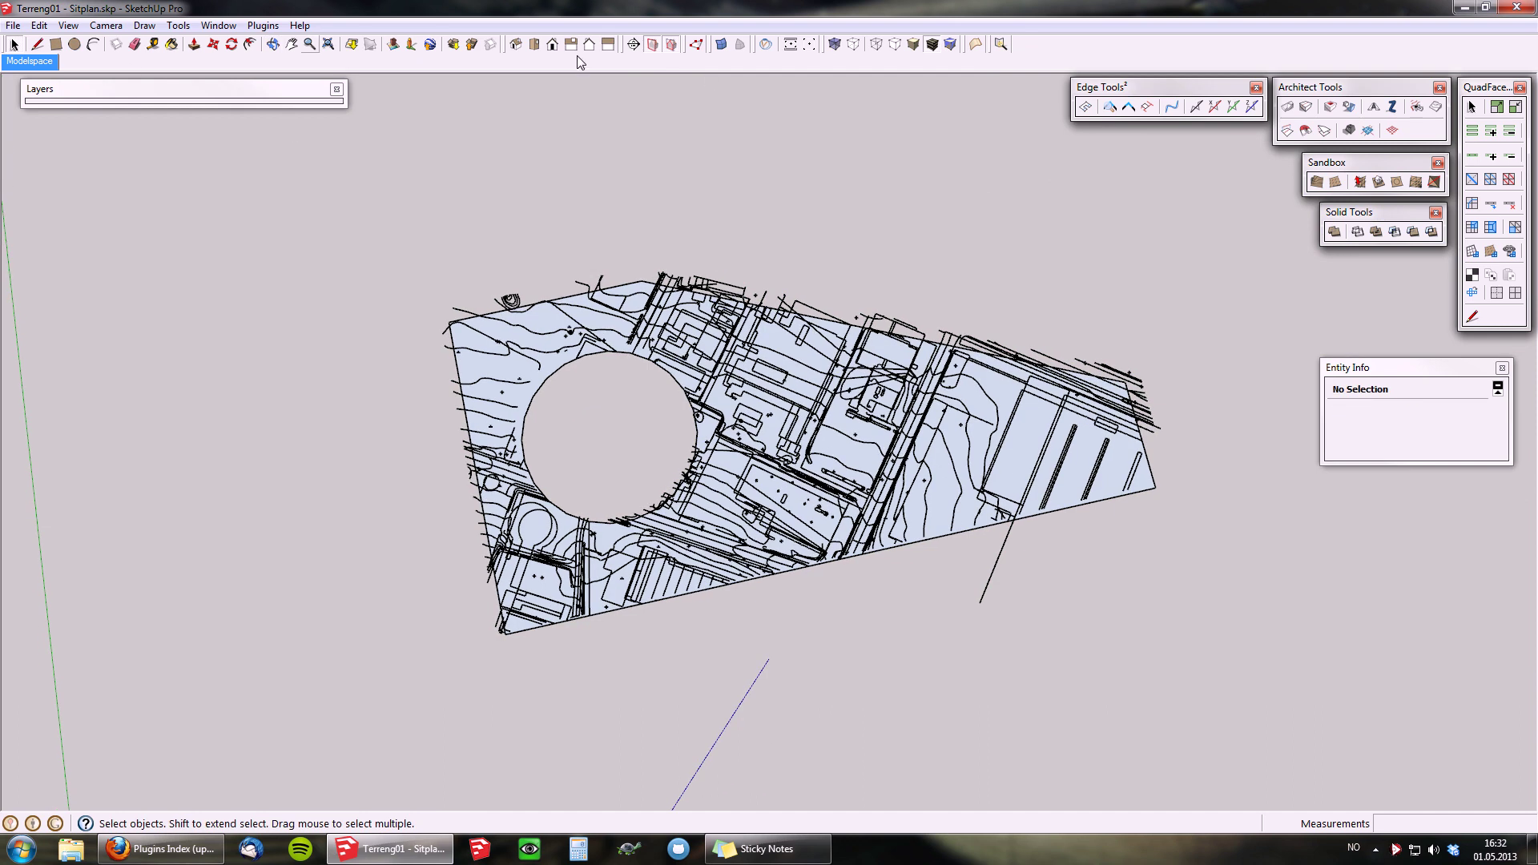
Show the trimmed terrain from the top in parallel projection.
click(514, 46)
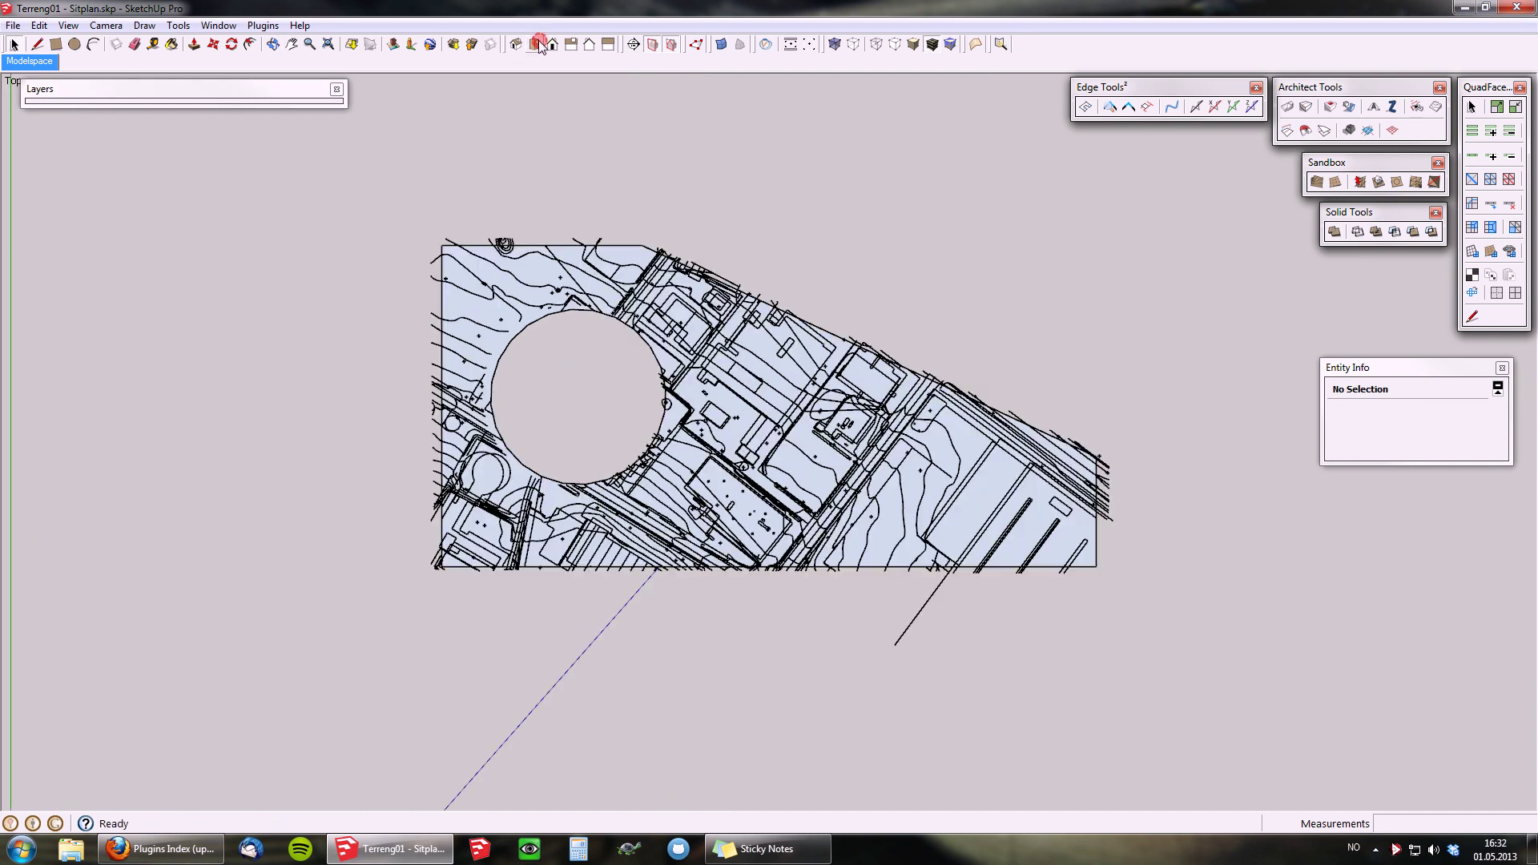
click(105, 26)
click(144, 103)
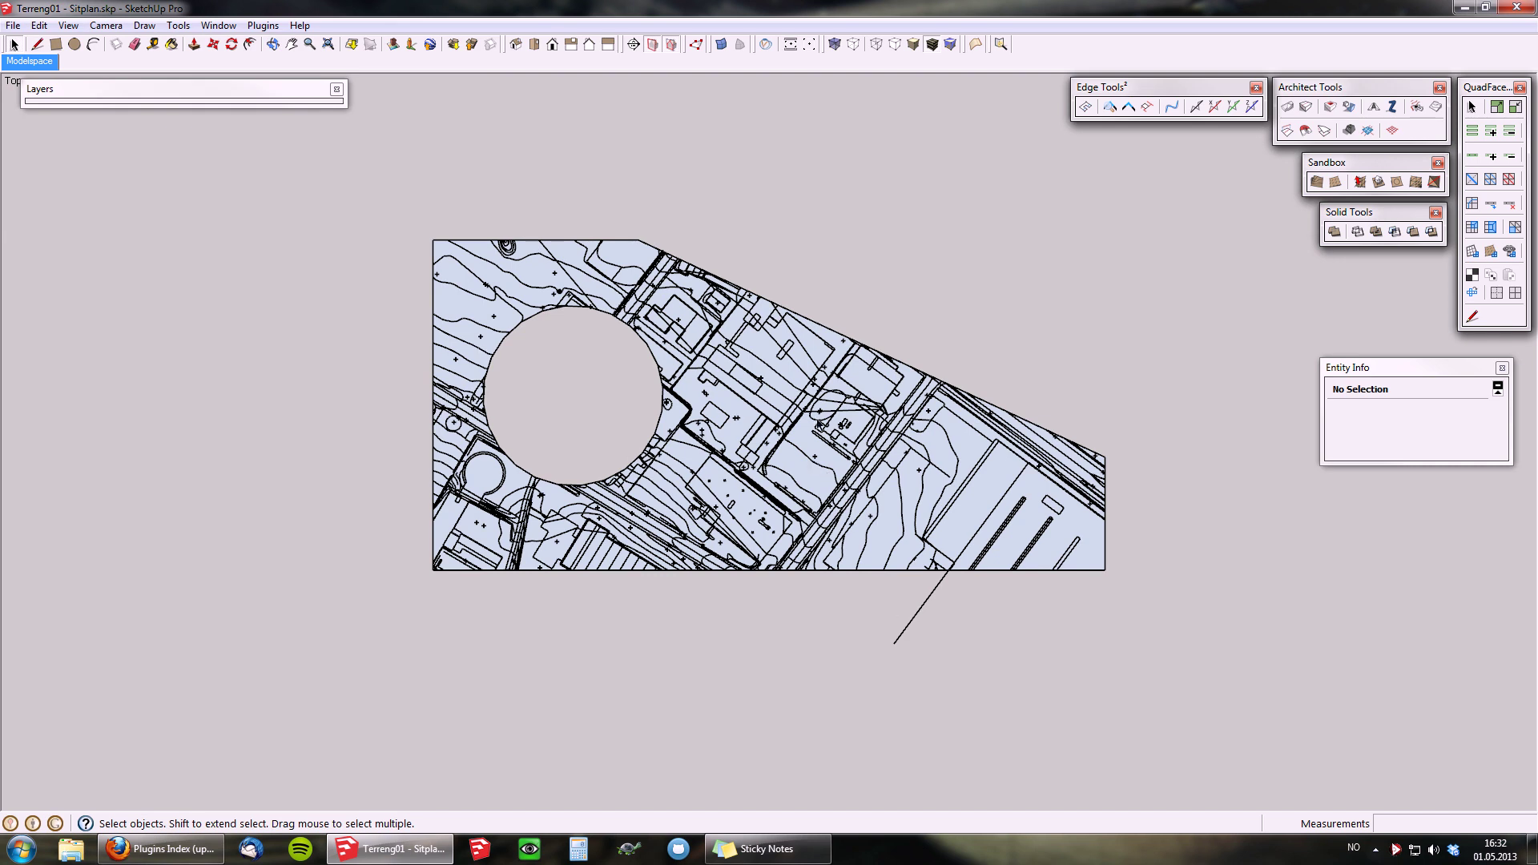
scroll(819, 423, up, 2)
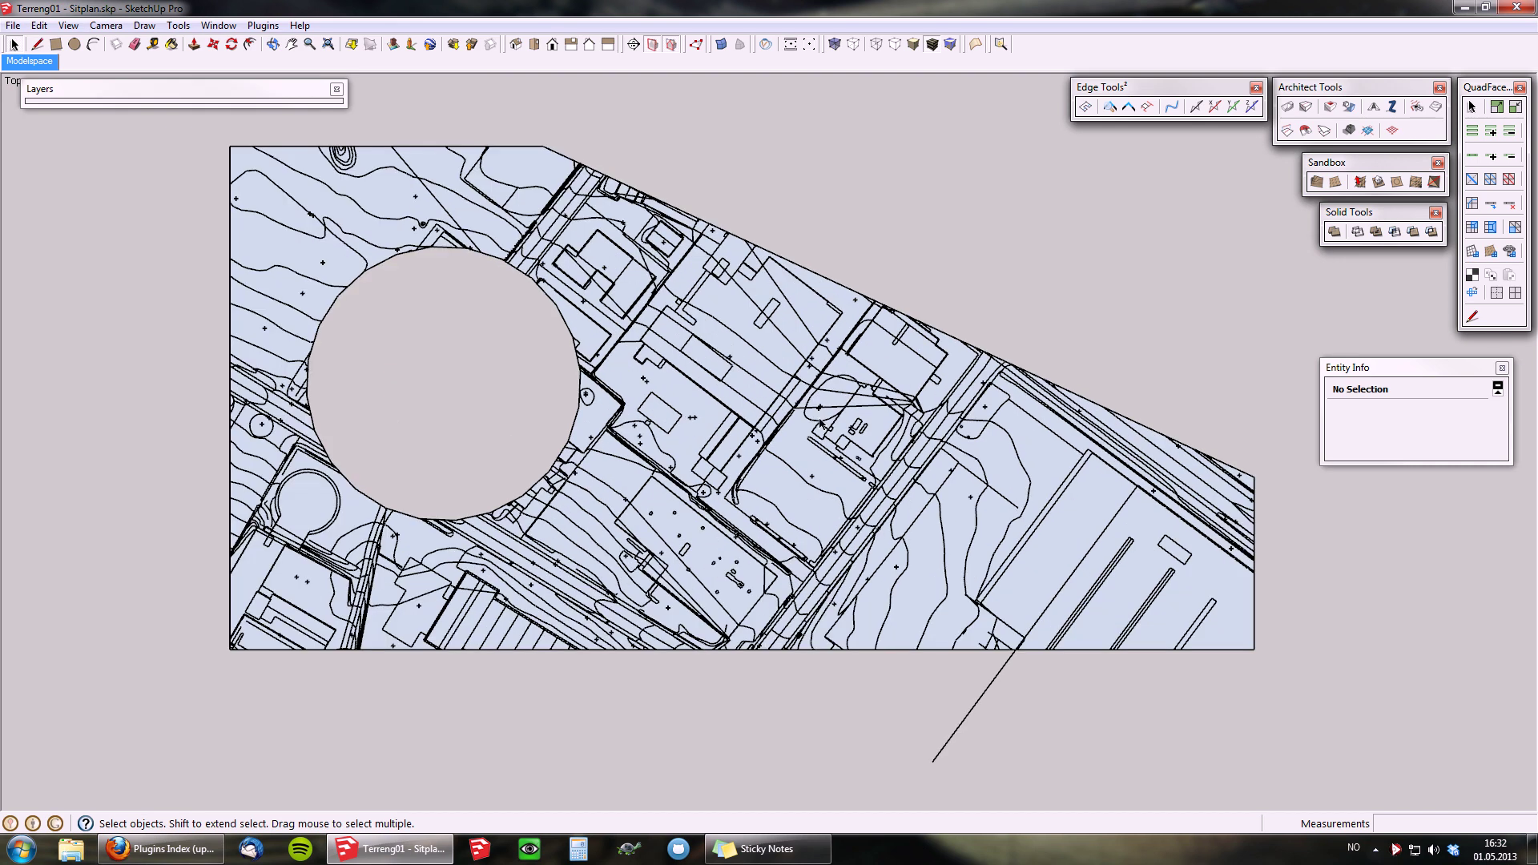
Delete the stray line extending past the lower edge inside the terrain component and finish editing the component.
click(1073, 520)
scroll(1073, 519, down, 3)
scroll(1072, 520, up, 2)
click(1001, 658)
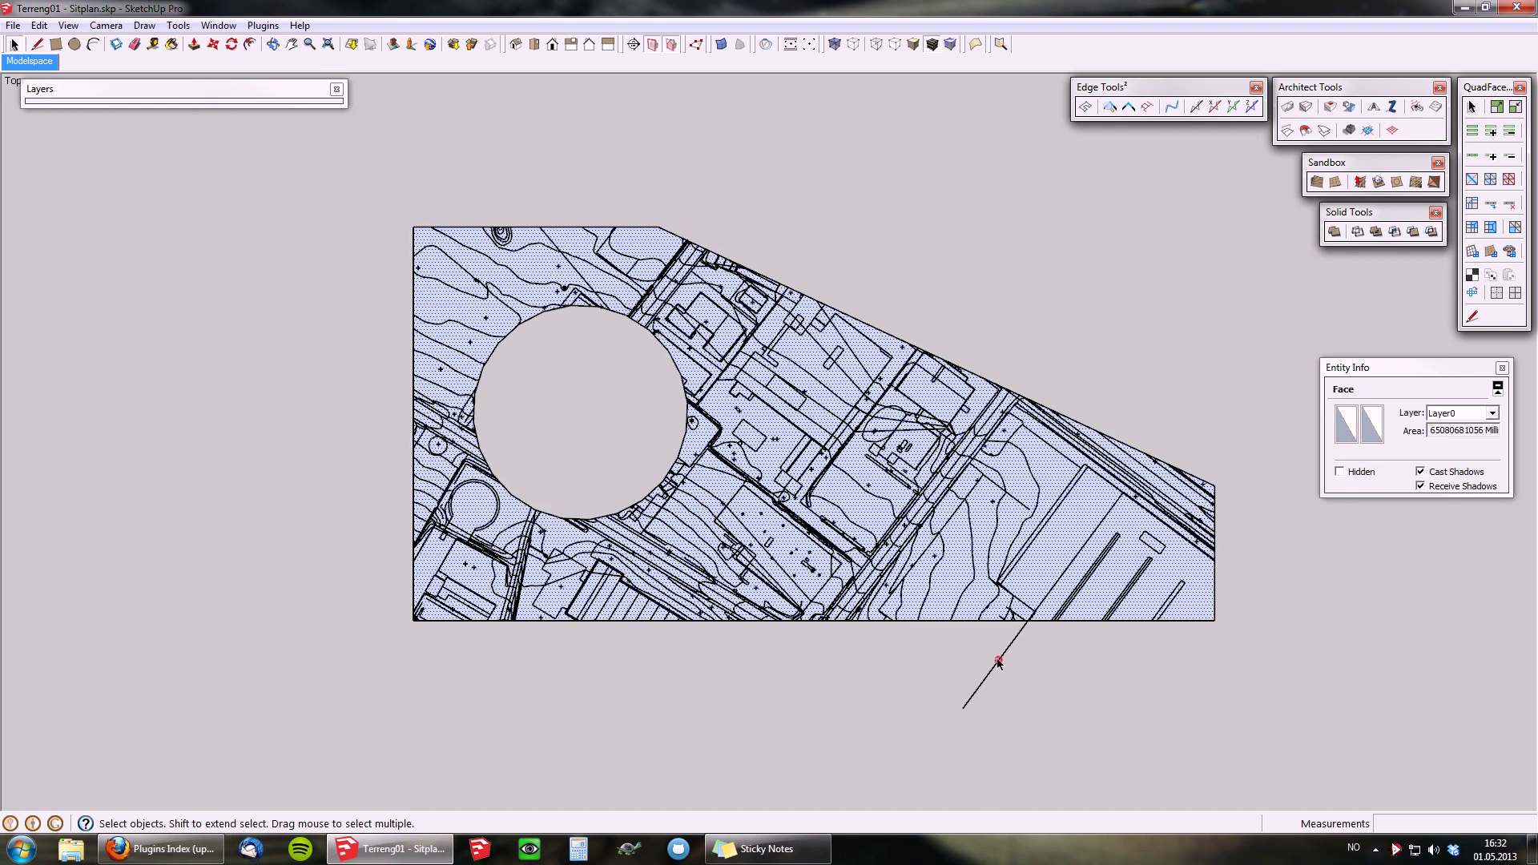
click(1000, 659)
double_click(1000, 659)
click(999, 663)
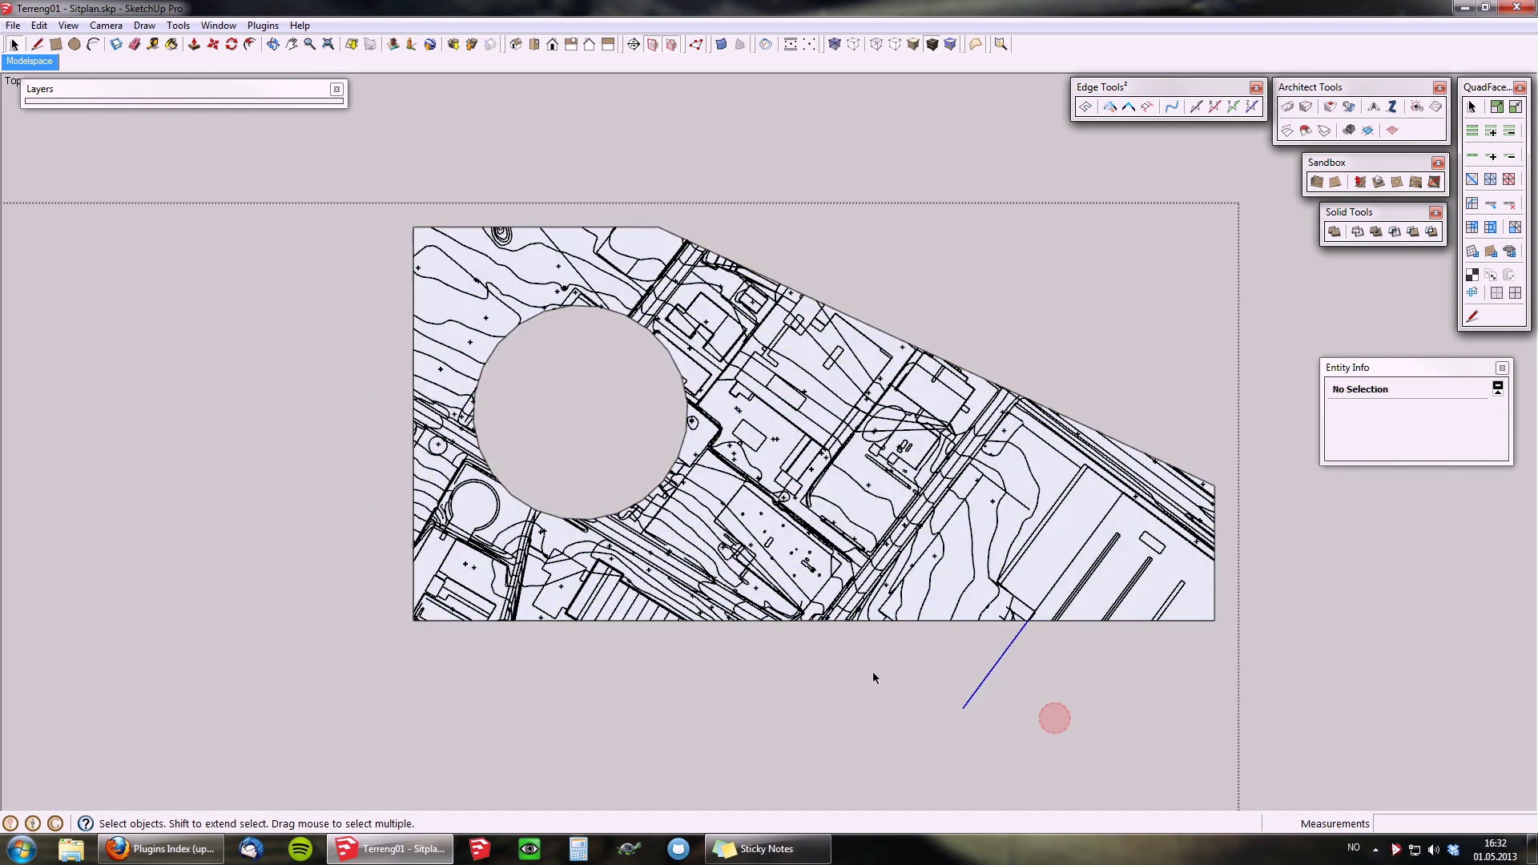
key(Delete)
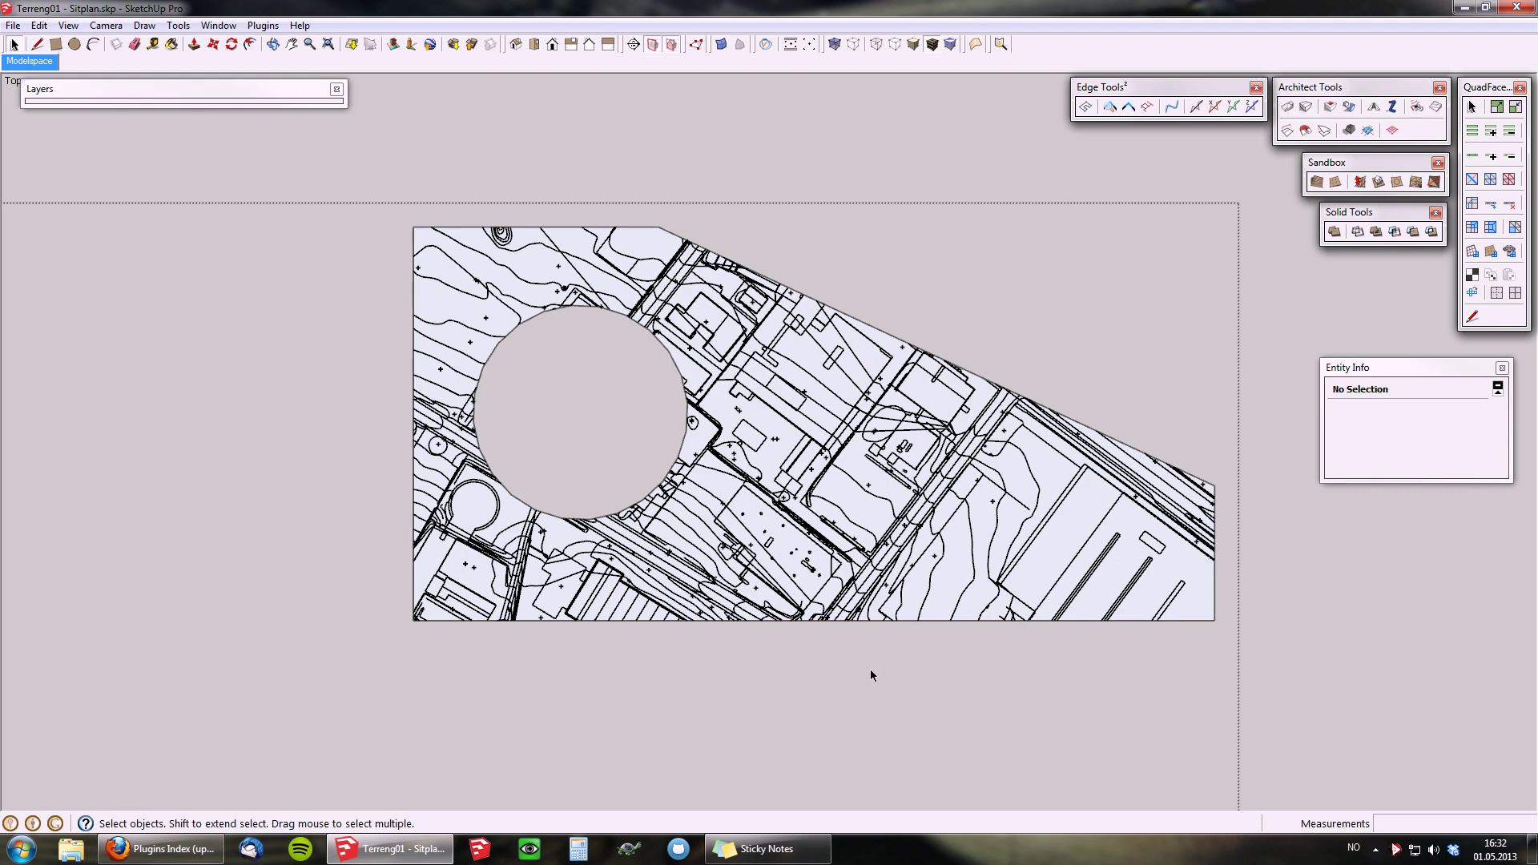
scroll(859, 533, down, 3)
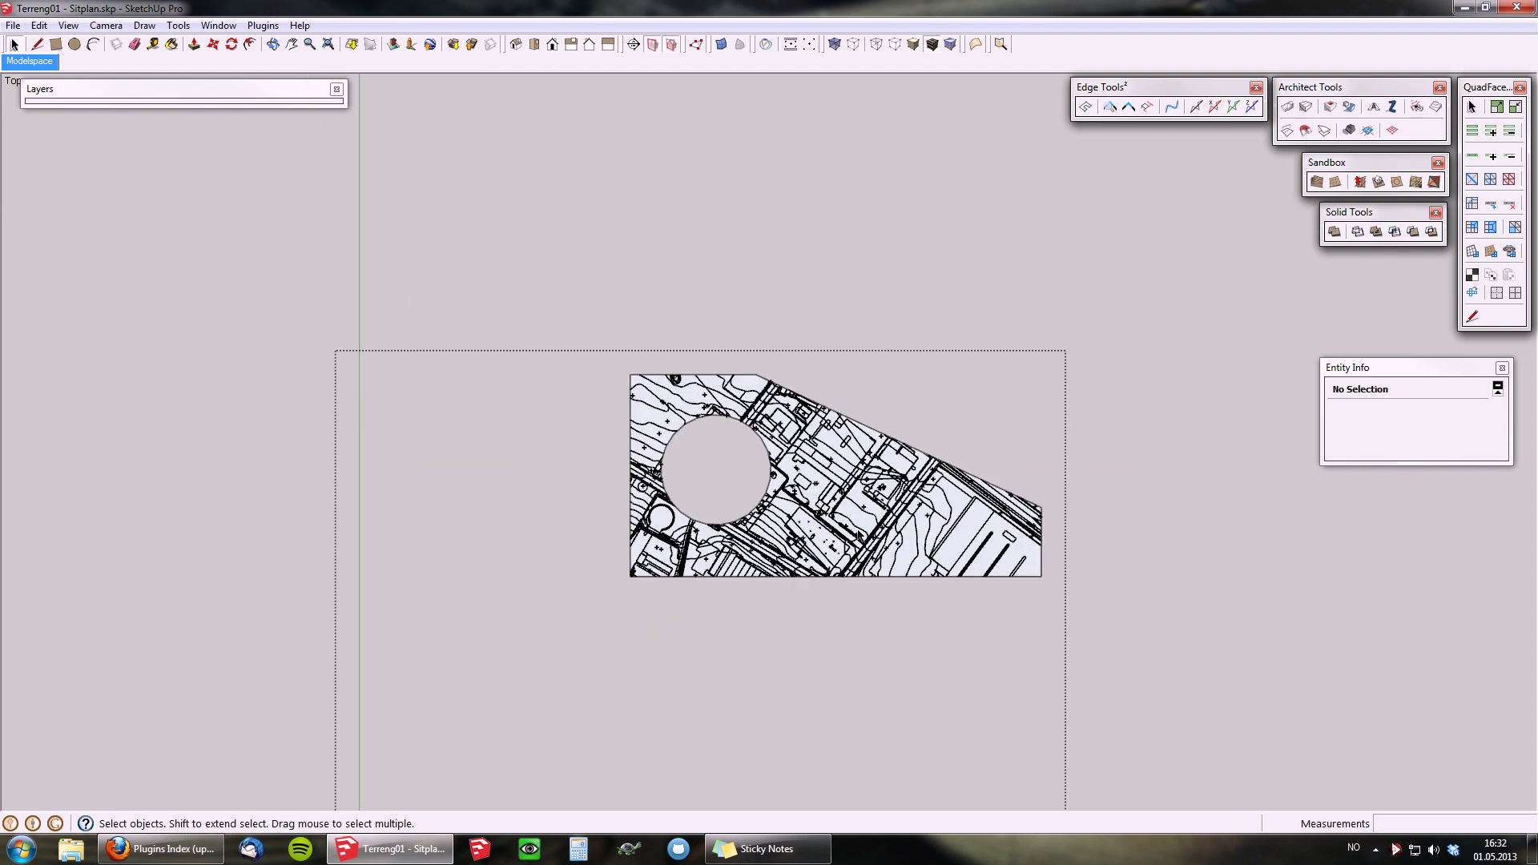
scroll(859, 534, down, 2)
scroll(852, 286, up, 3)
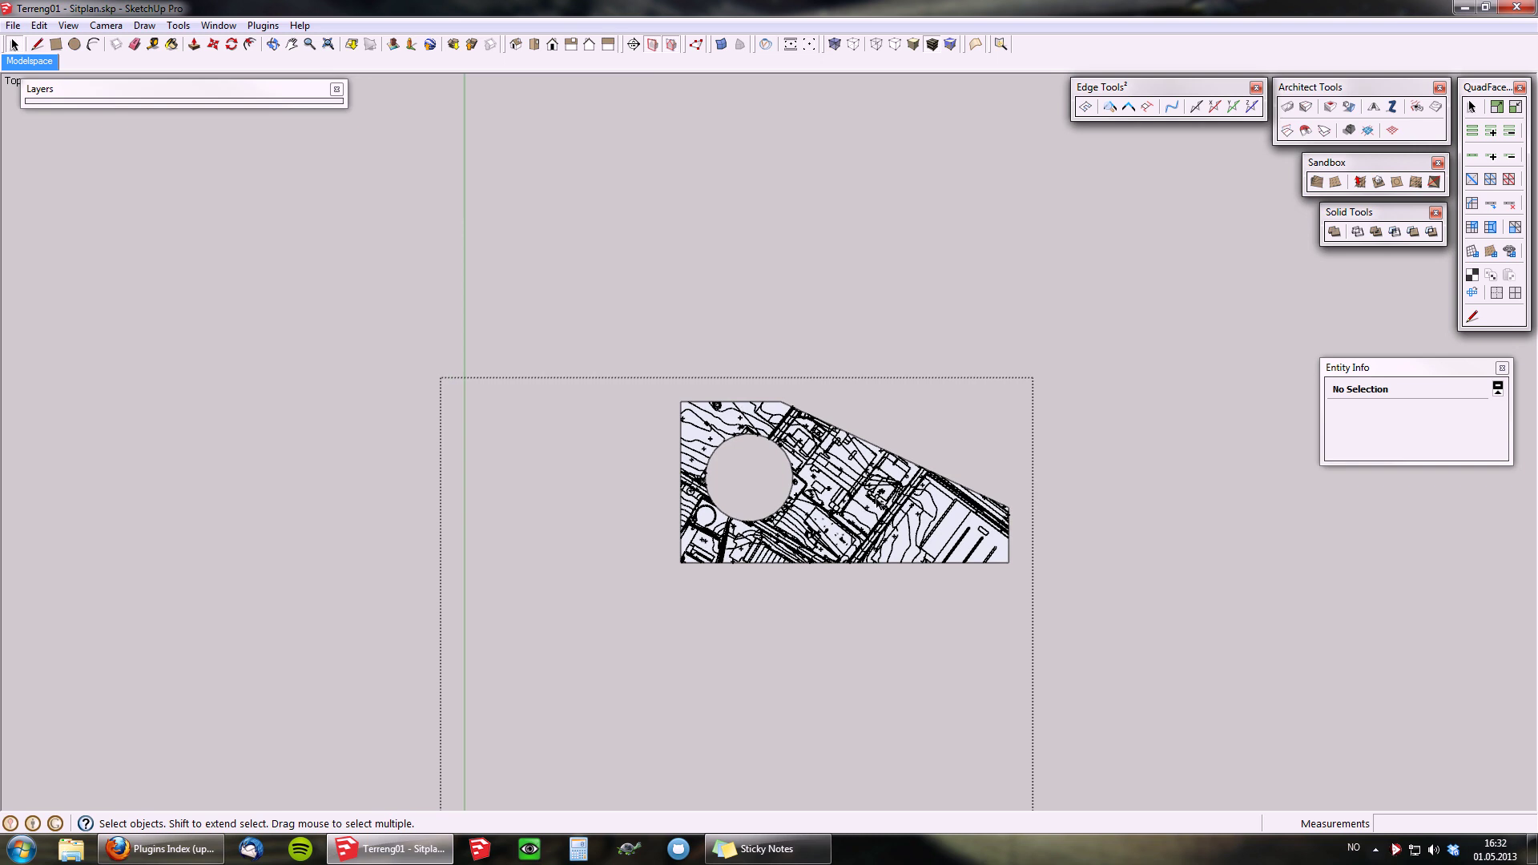
click(851, 285)
Switch the camera back to perspective and inspect the trimmed terrain from different angles.
scroll(877, 480, up, 3)
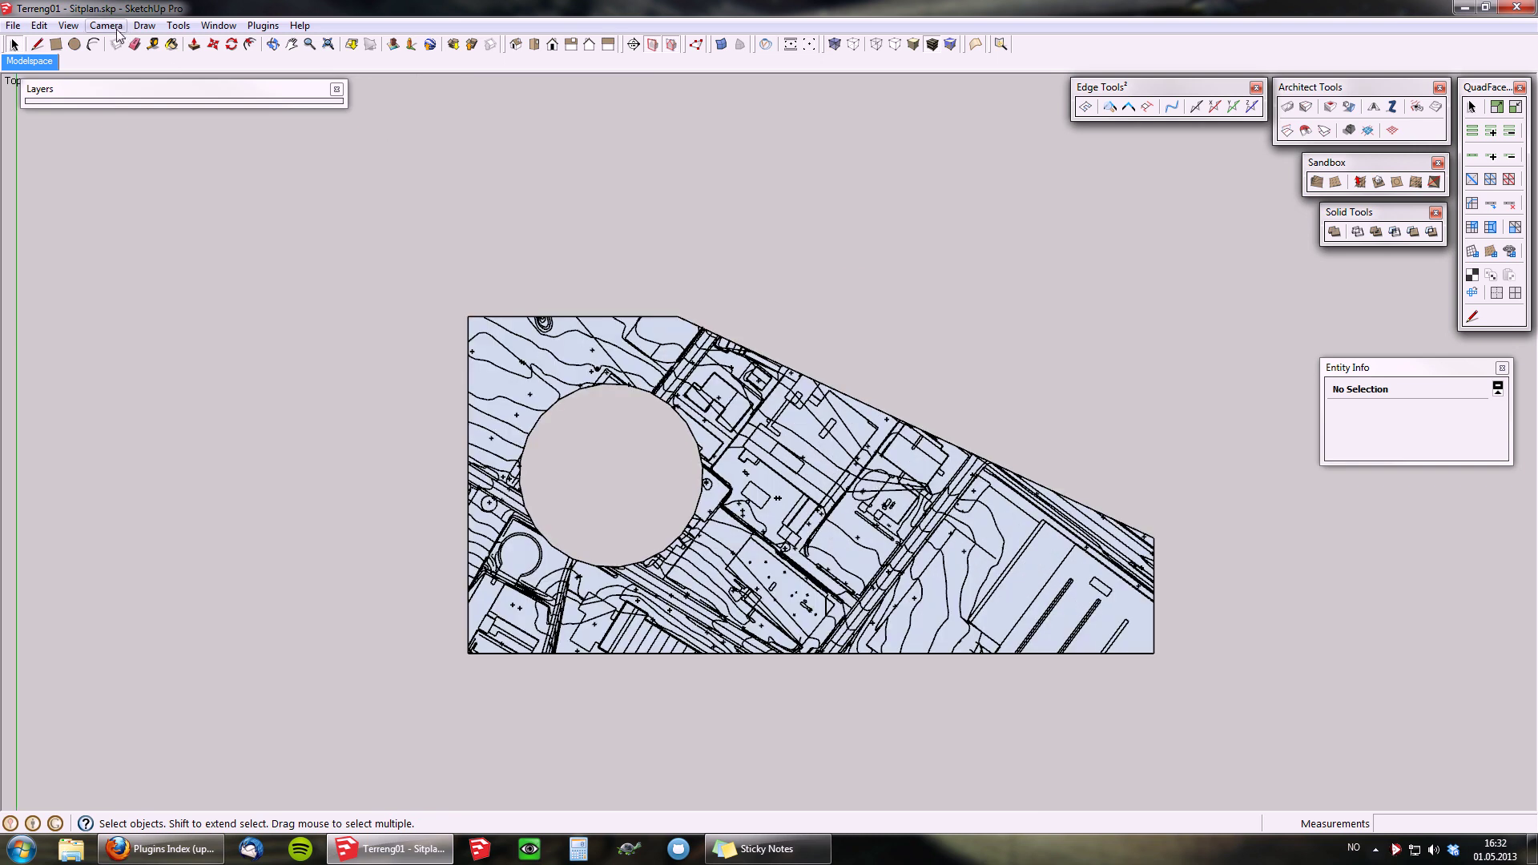
click(71, 25)
mouse_move(106, 26)
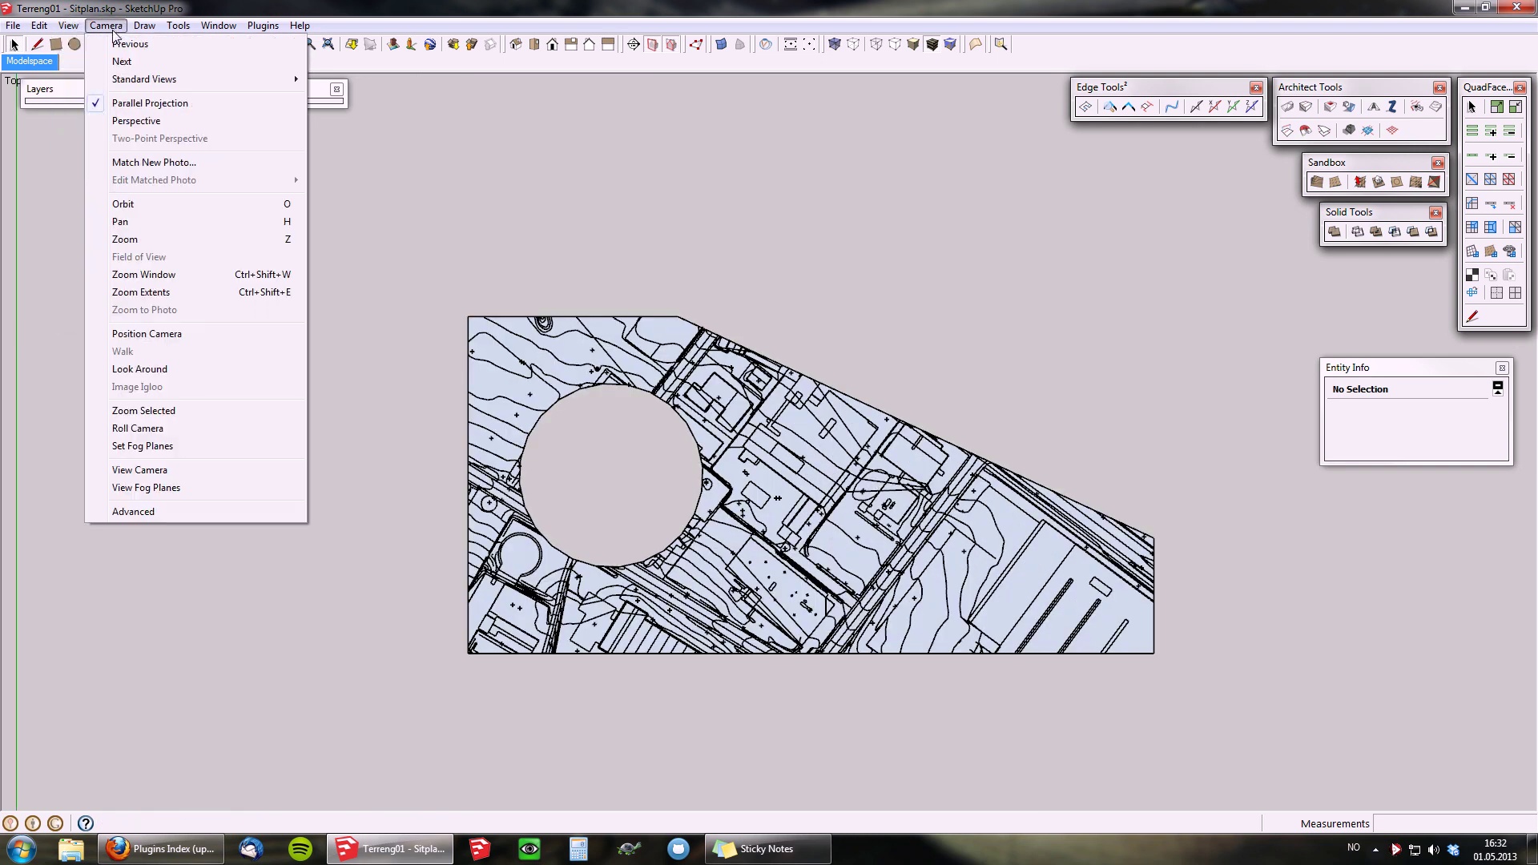
click(151, 127)
middle_drag(602, 564, 814, 197)
middle_drag(477, 652, 881, 641)
middle_drag(808, 426, 957, 368)
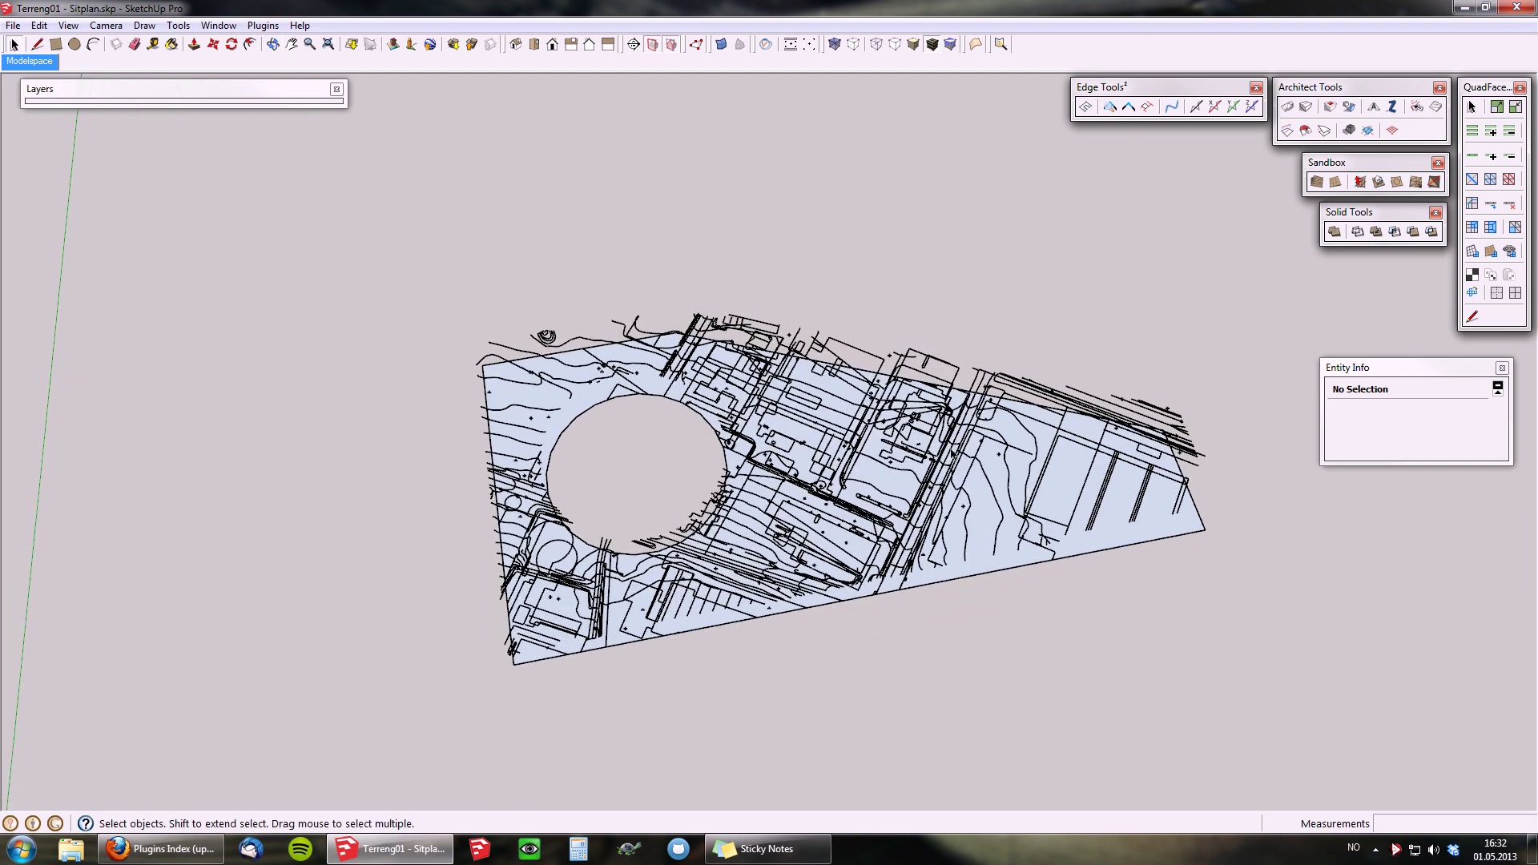
Delete the boundary face with the circular hole that lies beneath the trimmed terrain linework.
middle_drag(869, 517, 1010, 569)
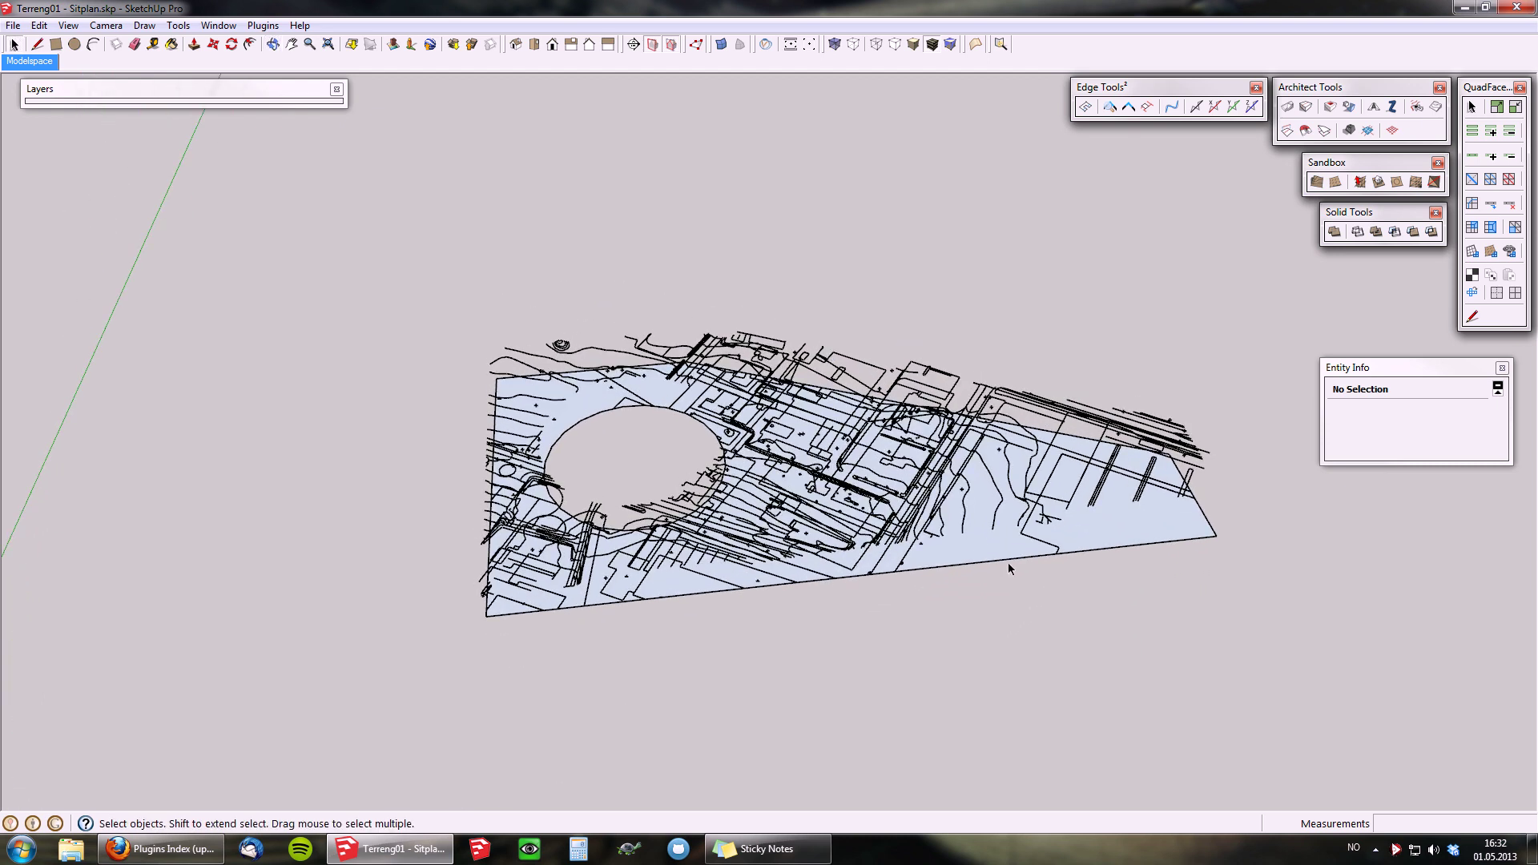
click(1100, 552)
key(Delete)
middle_drag(915, 441, 887, 473)
Select the trimmed terrain component and flatten all its linework onto one horizontal plane using the Architect Tools.
click(887, 474)
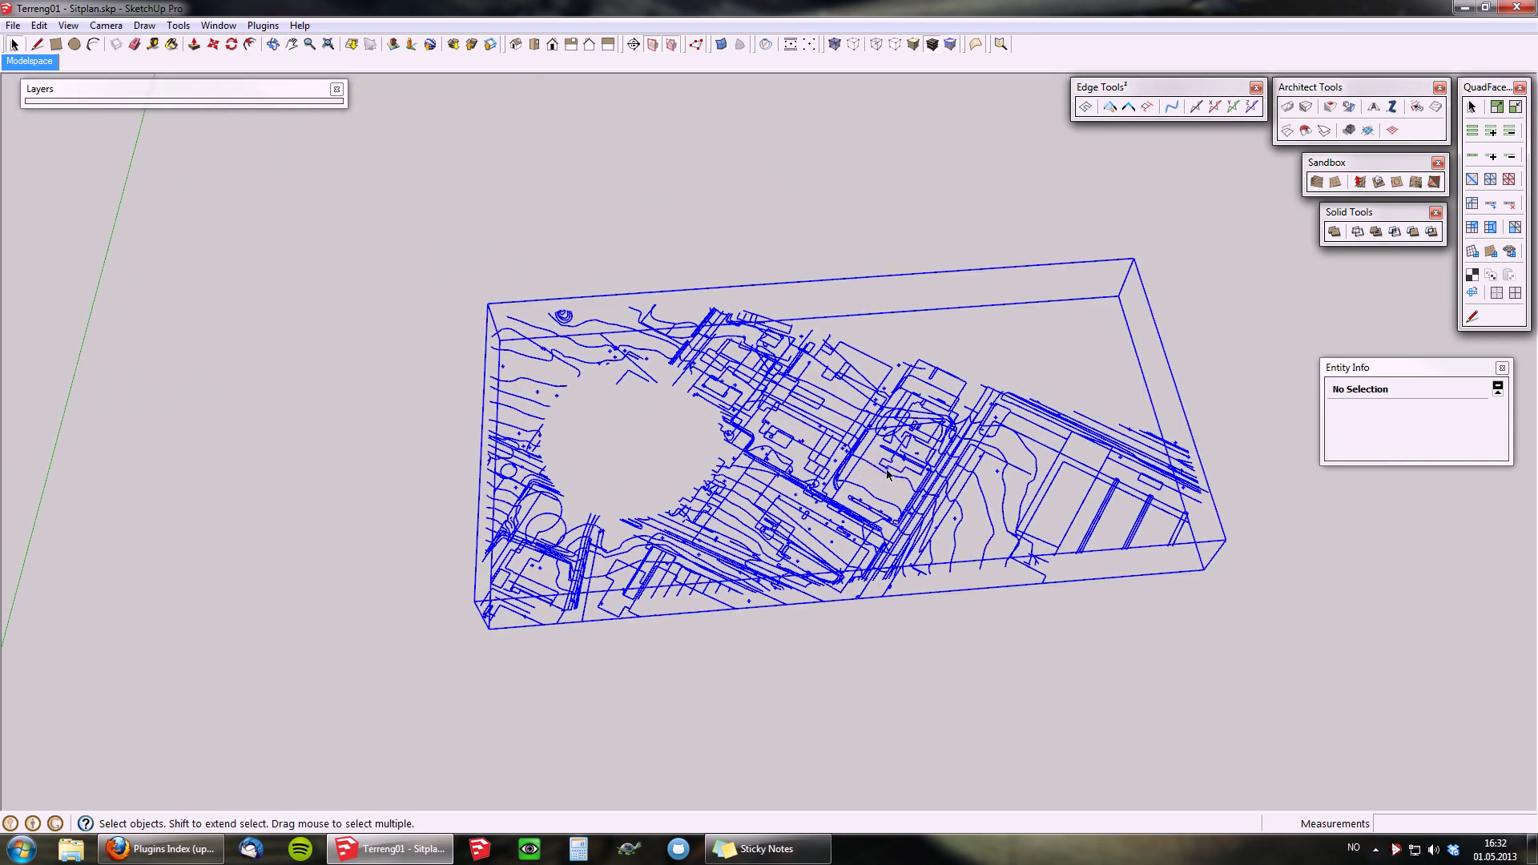
mouse_move(636, 435)
middle_down()
mouse_move(681, 437)
mouse_move(665, 444)
middle_up()
scroll(582, 480, down, 3)
scroll(834, 488, up, 3)
middle_drag(834, 488, 568, 423)
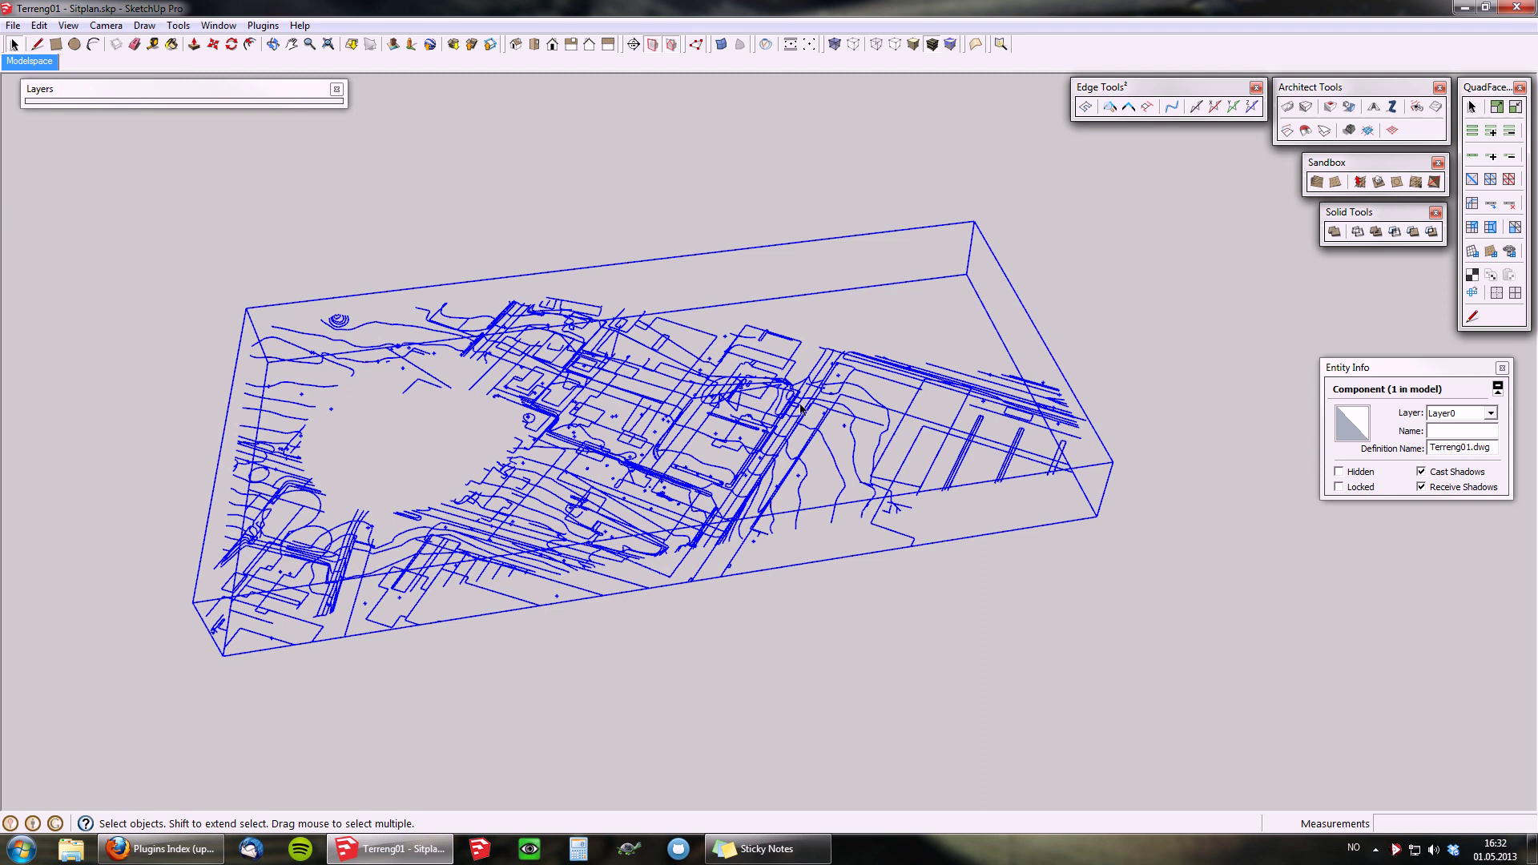
middle_drag(773, 499, 762, 430)
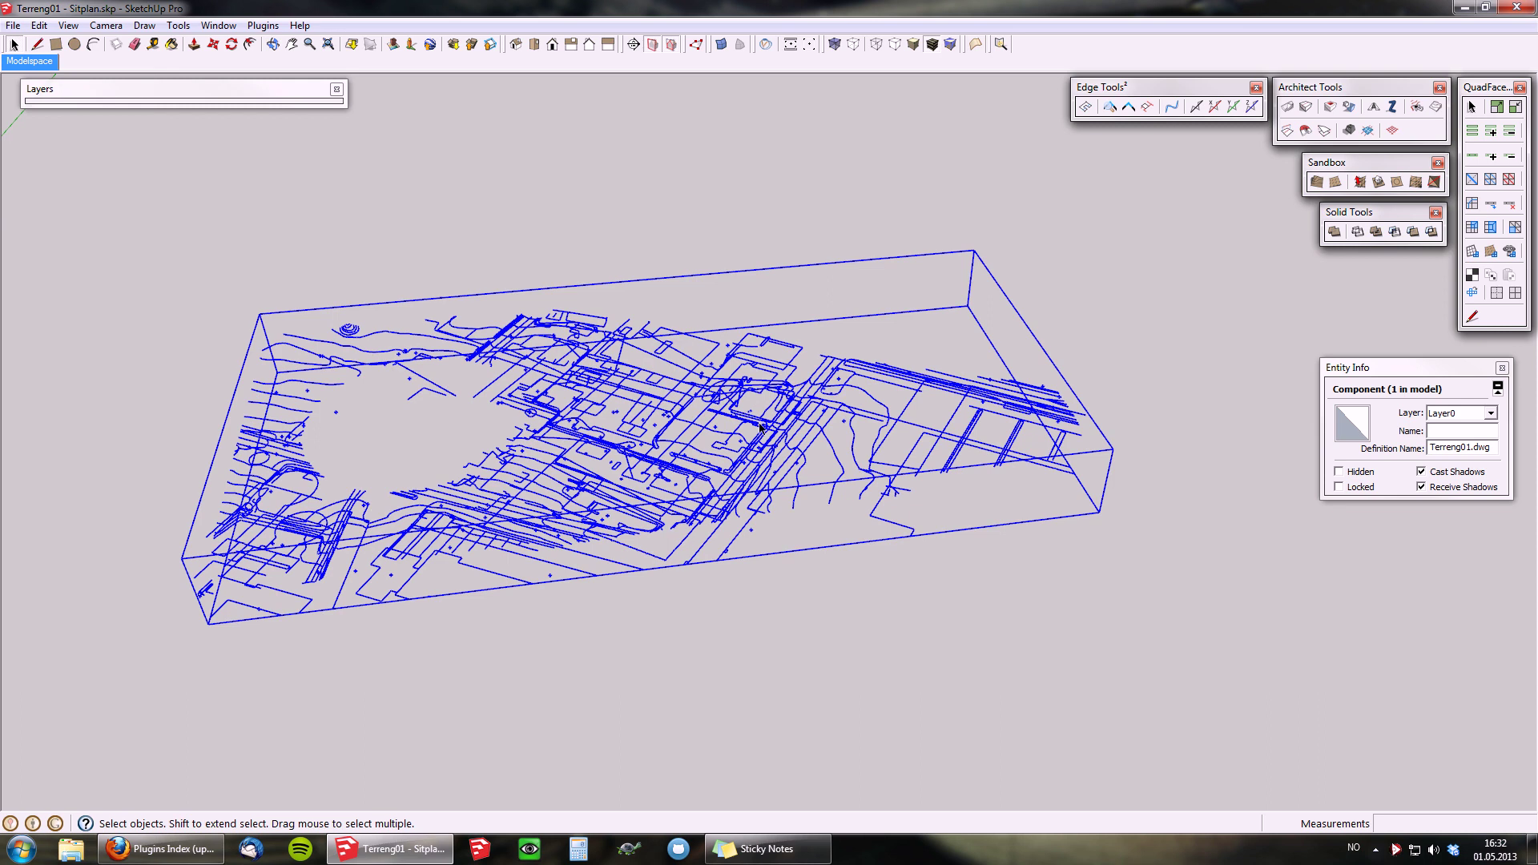
middle_drag(678, 407, 761, 449)
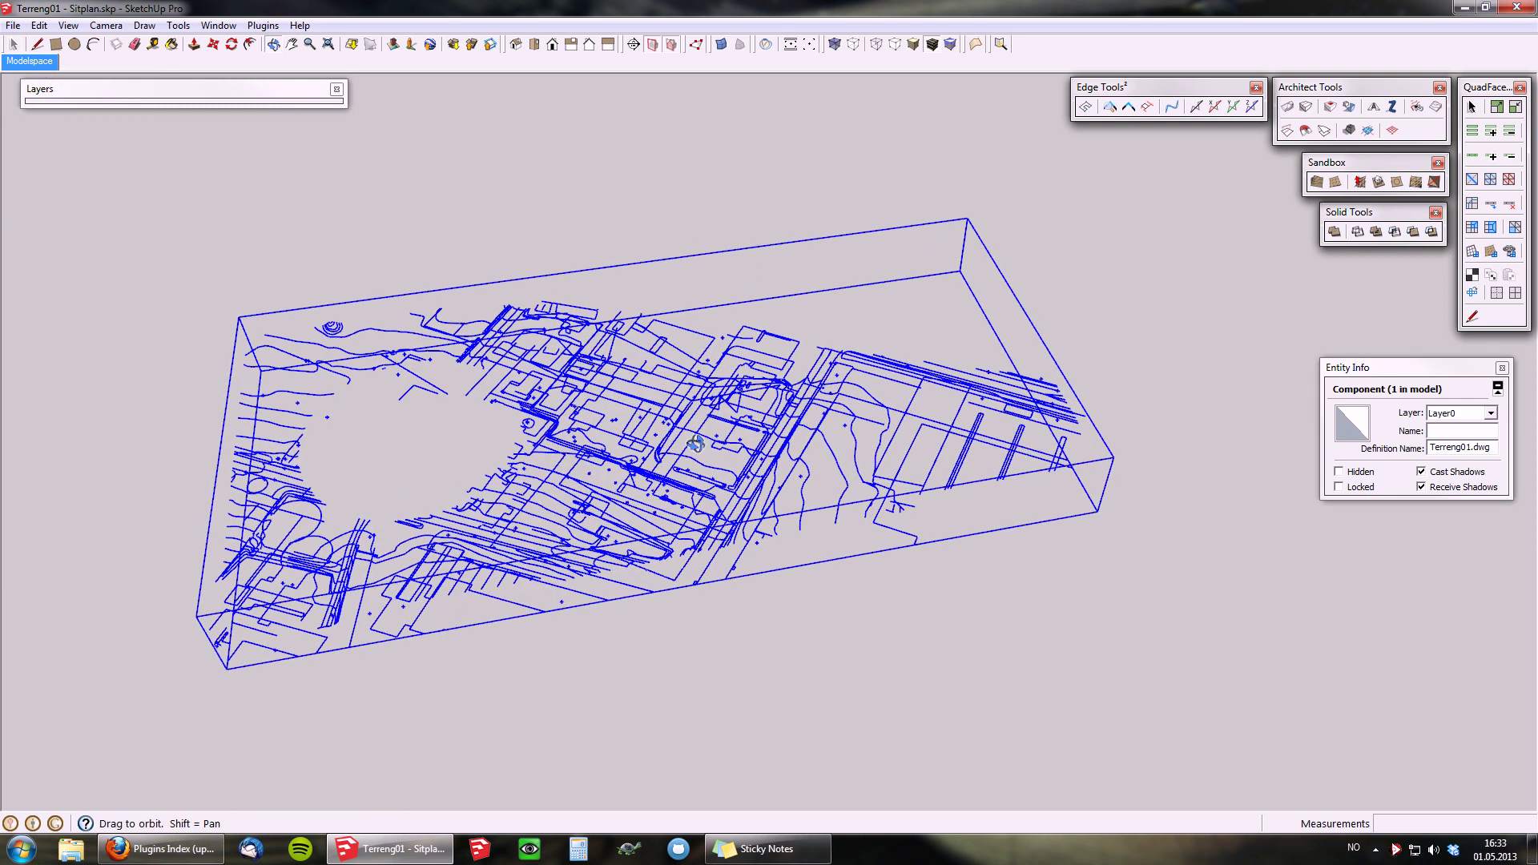
click(1351, 130)
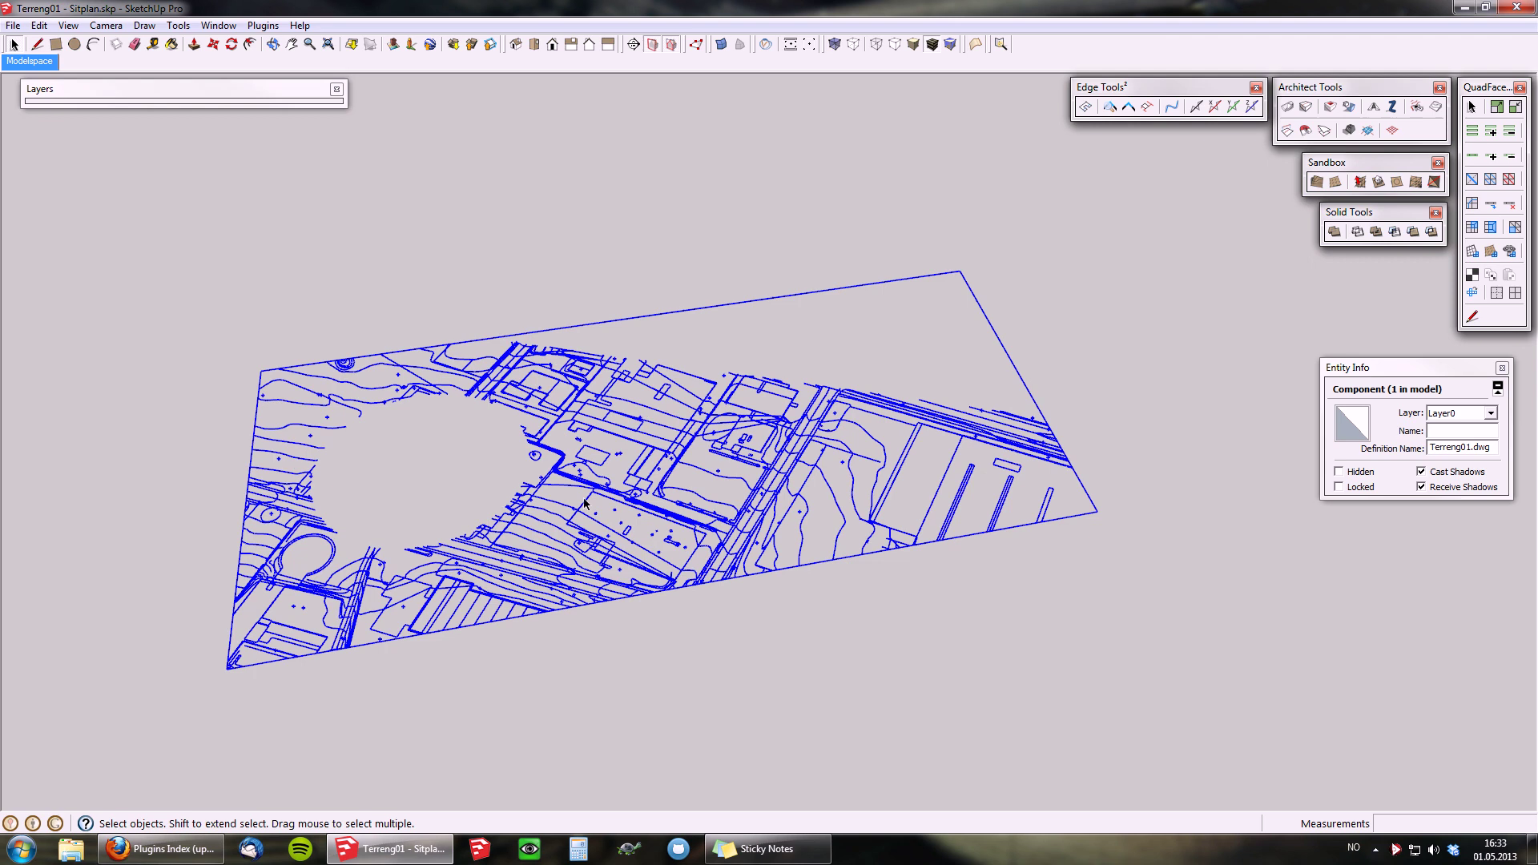
middle_drag(585, 503, 610, 597)
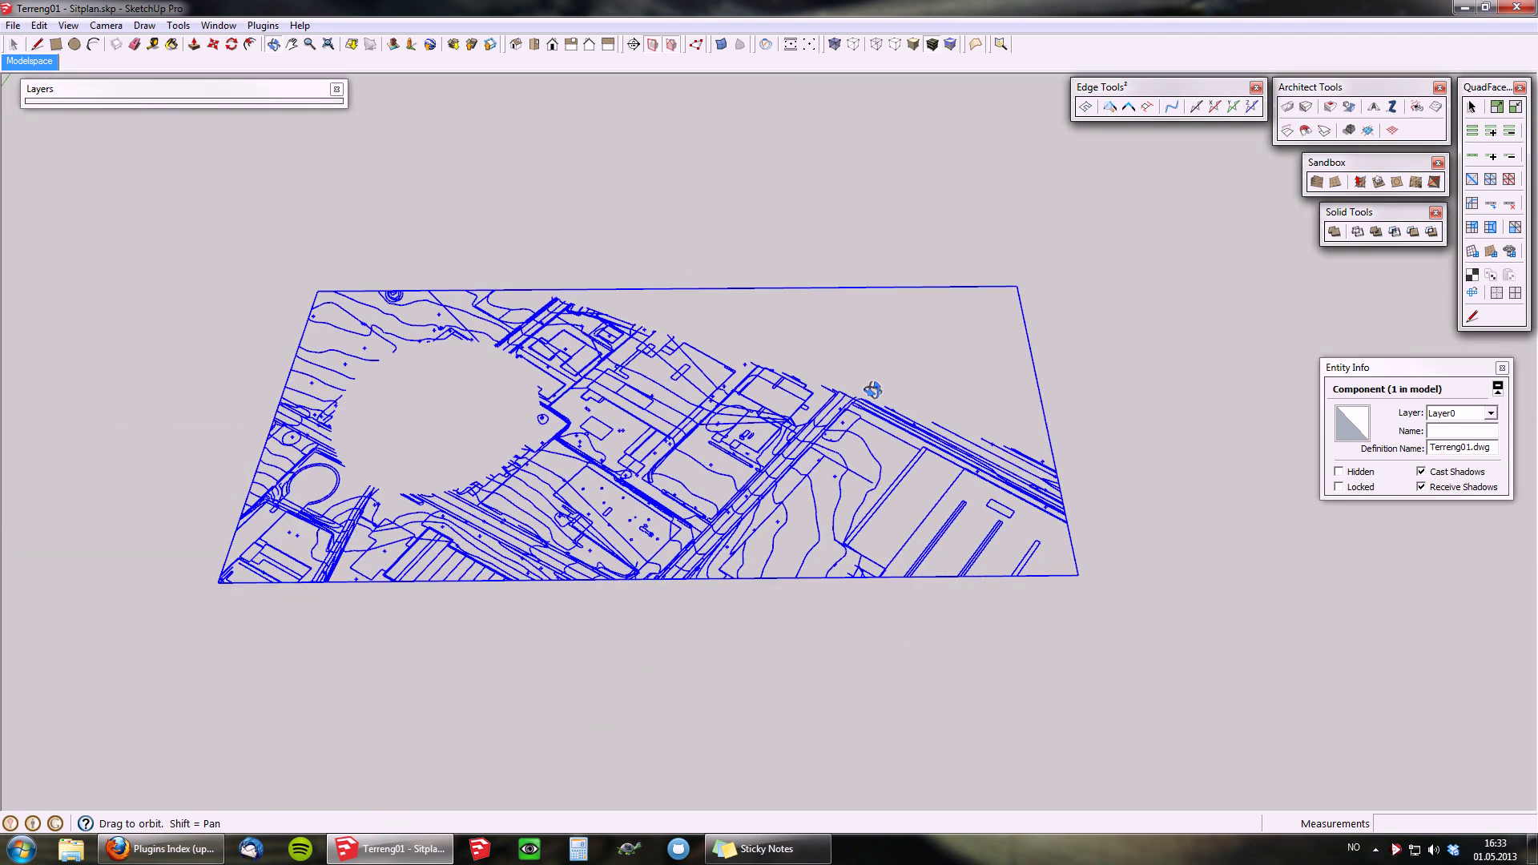